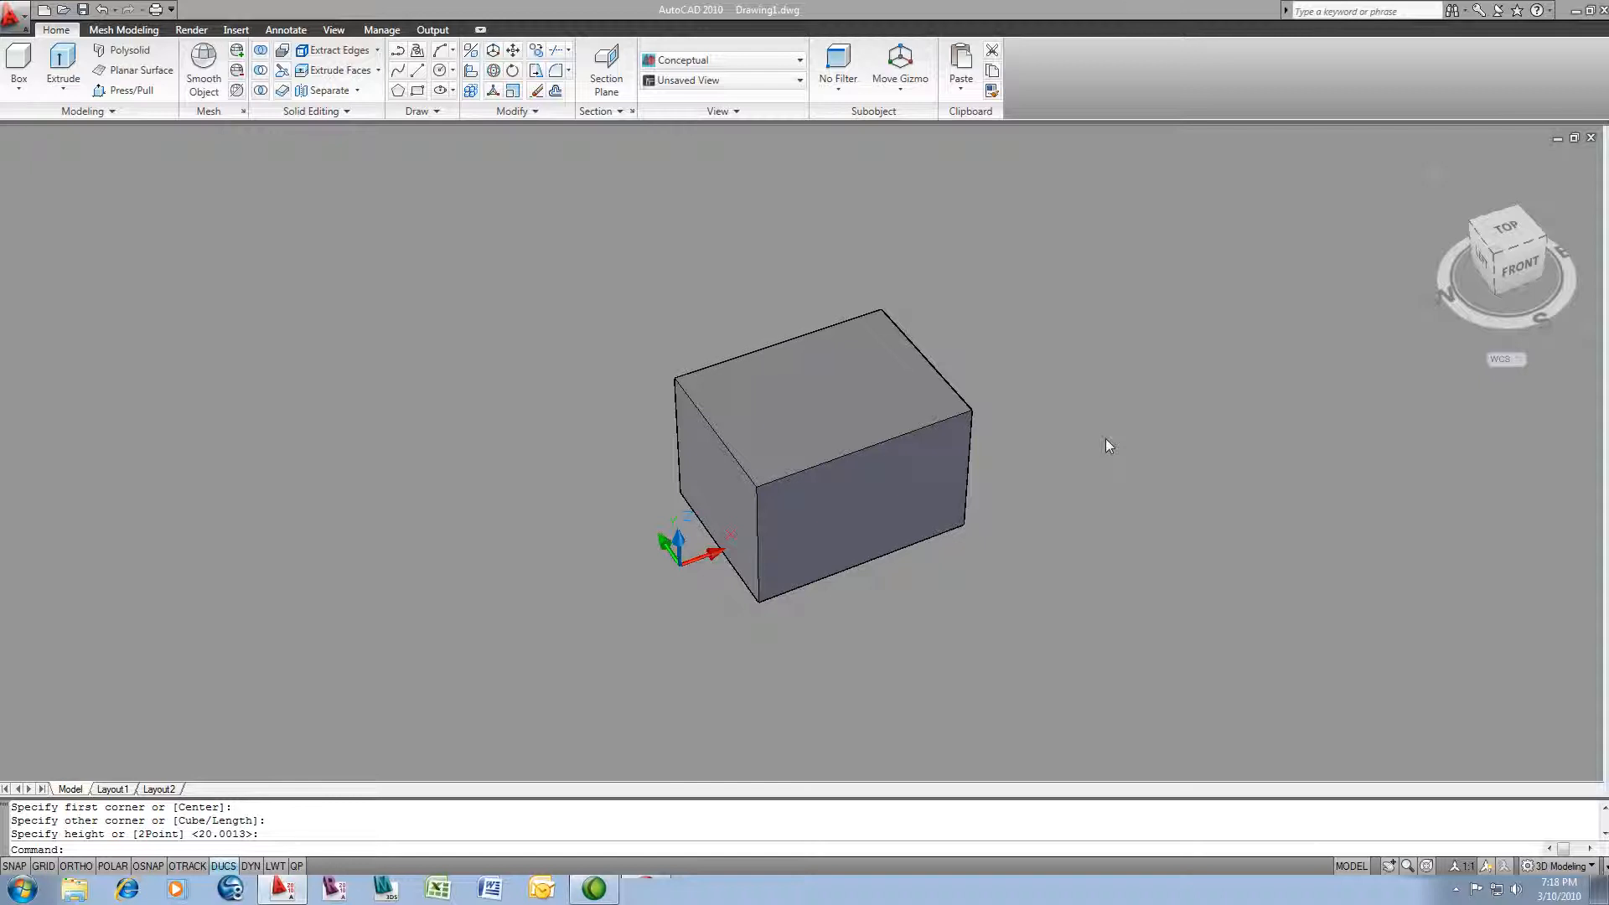
Select the box, stretch its front face outward and back in, and extend its right side outward
click(974, 417)
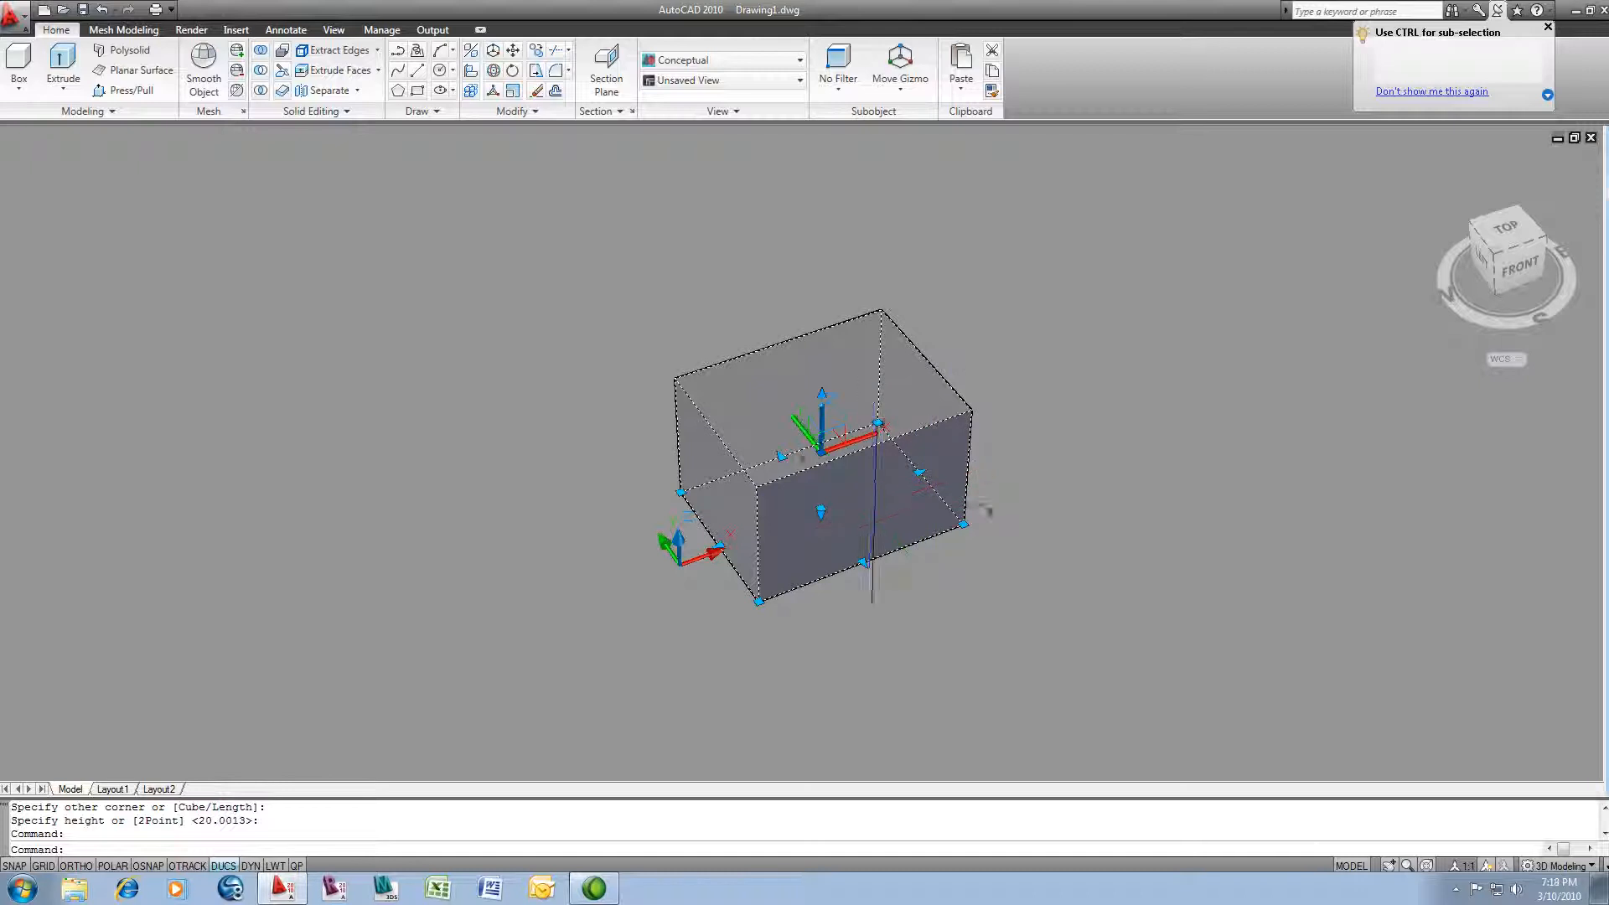
click(863, 563)
click(890, 598)
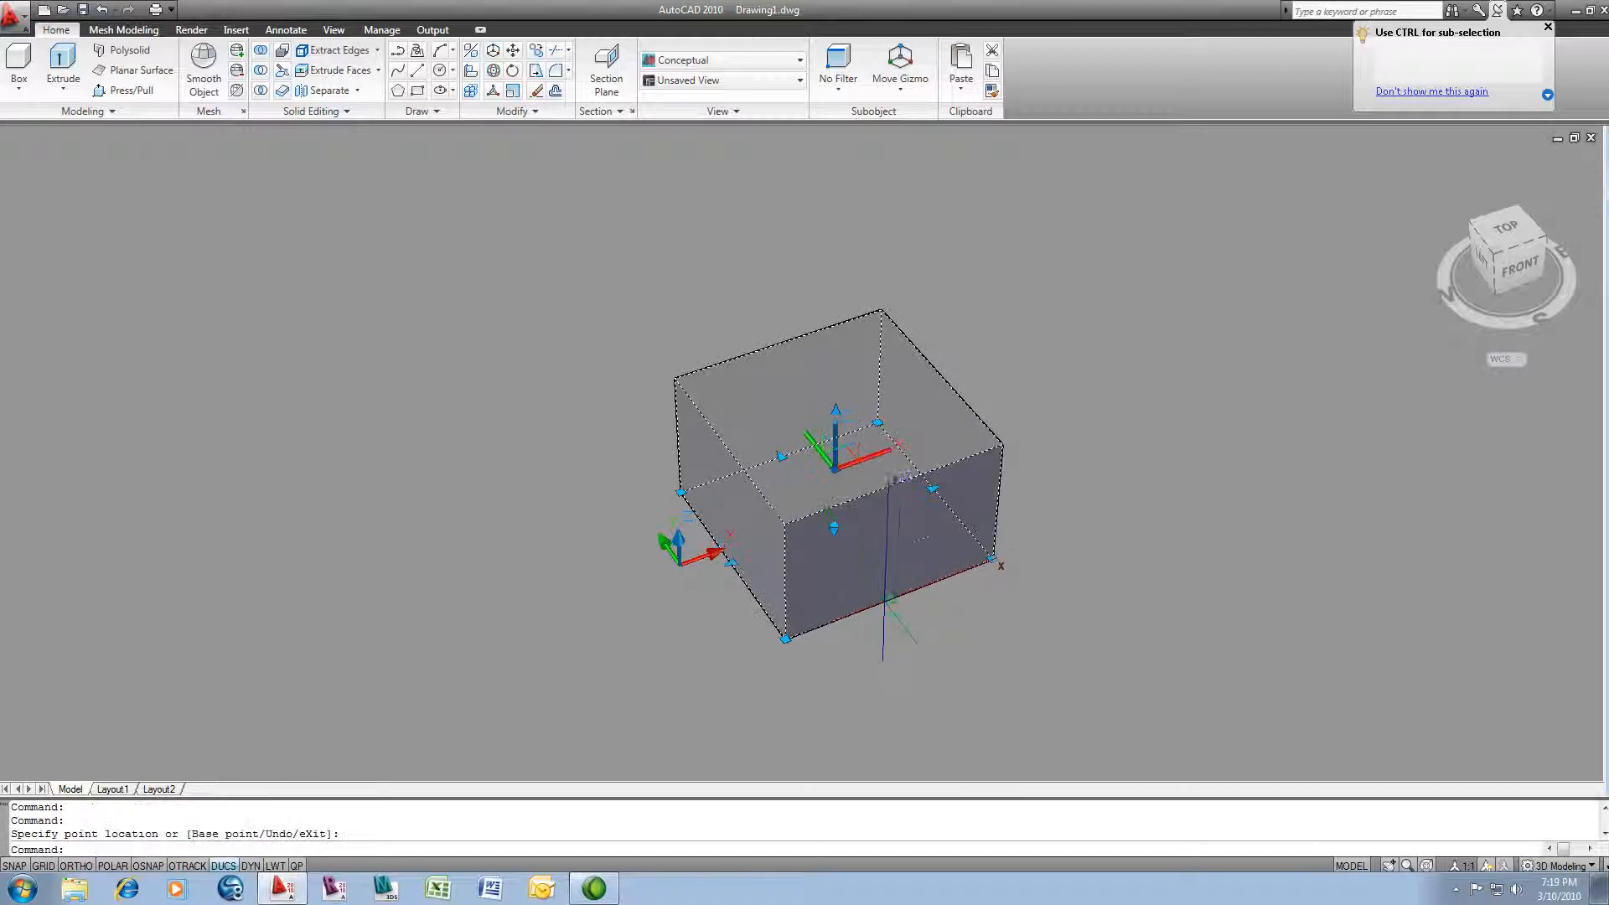
click(890, 598)
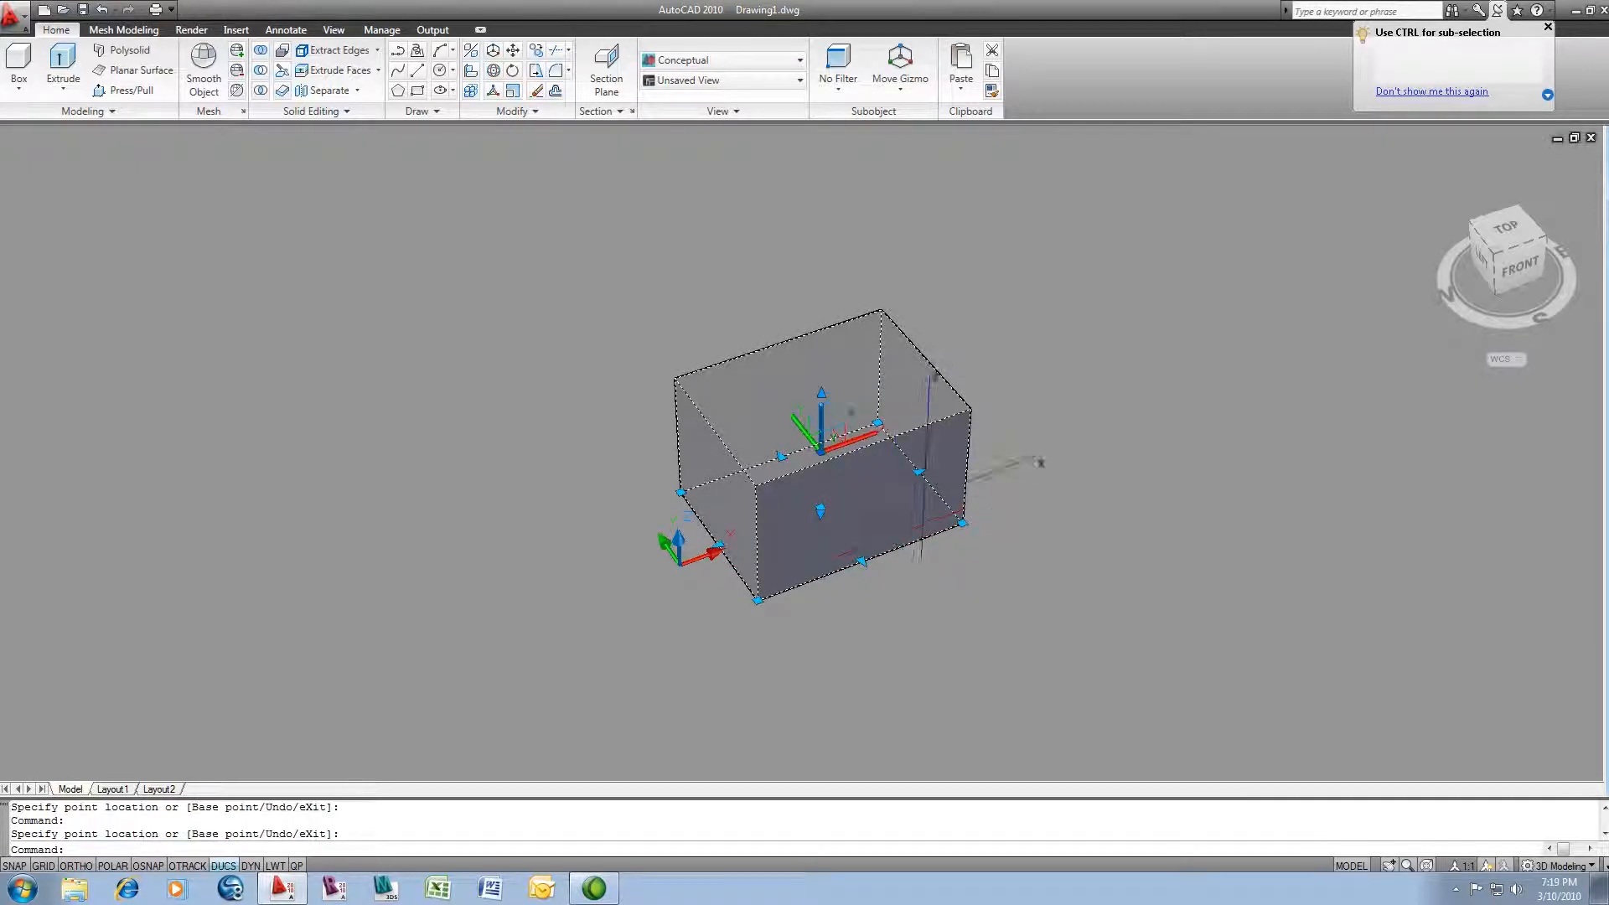
click(881, 453)
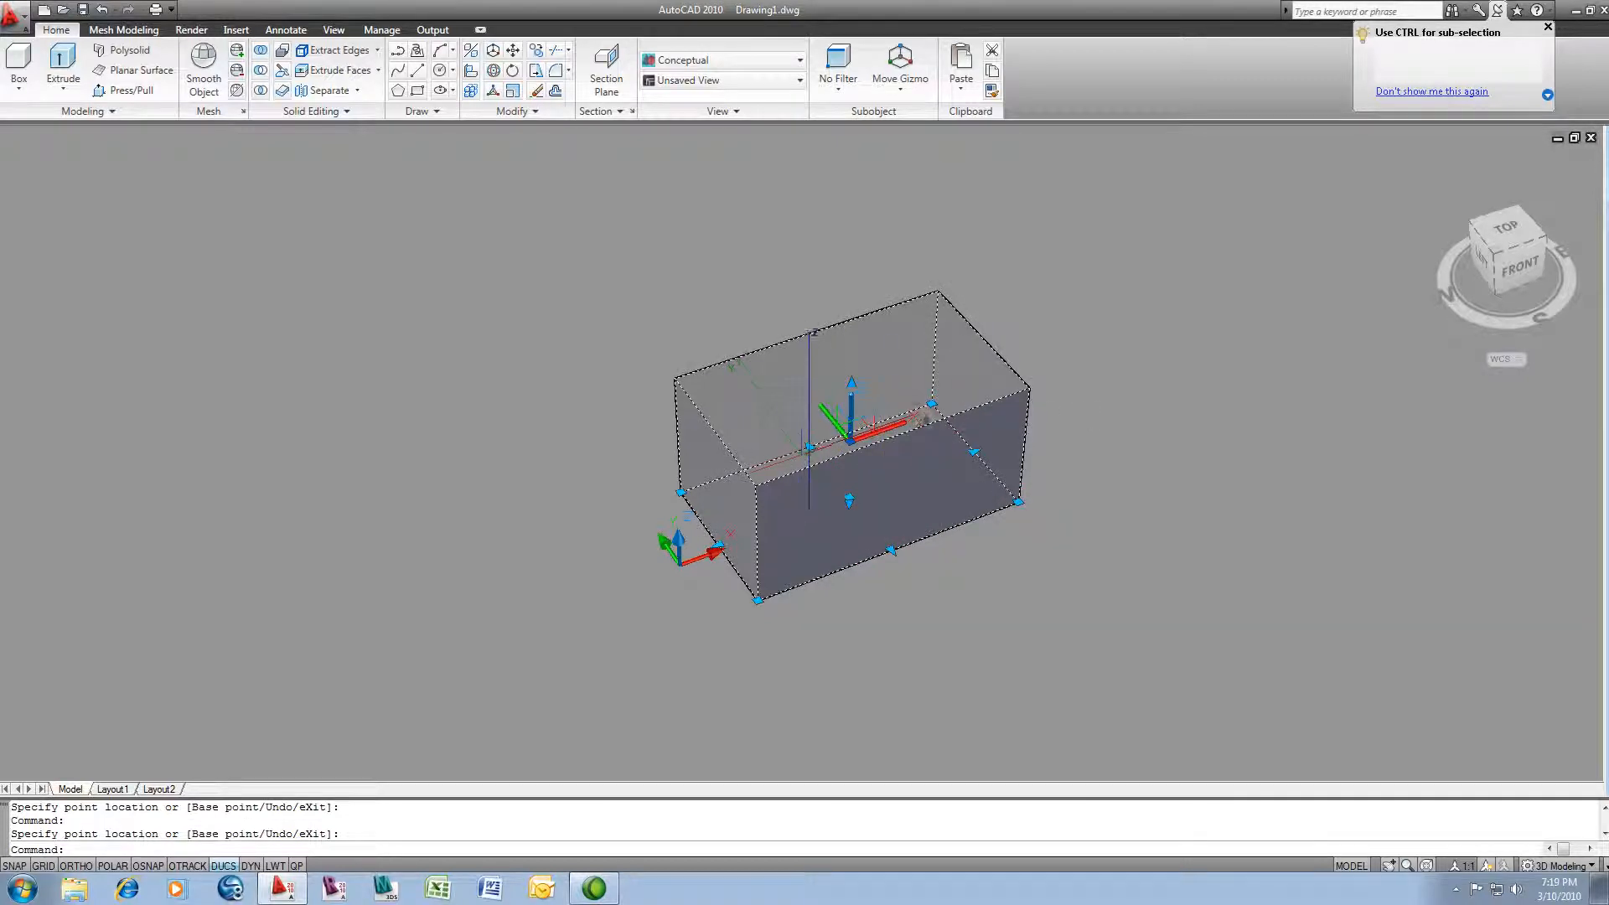
Enlarge the box by stretching its back face outward, its top upward and its base downward
click(809, 446)
click(821, 415)
click(835, 369)
click(838, 335)
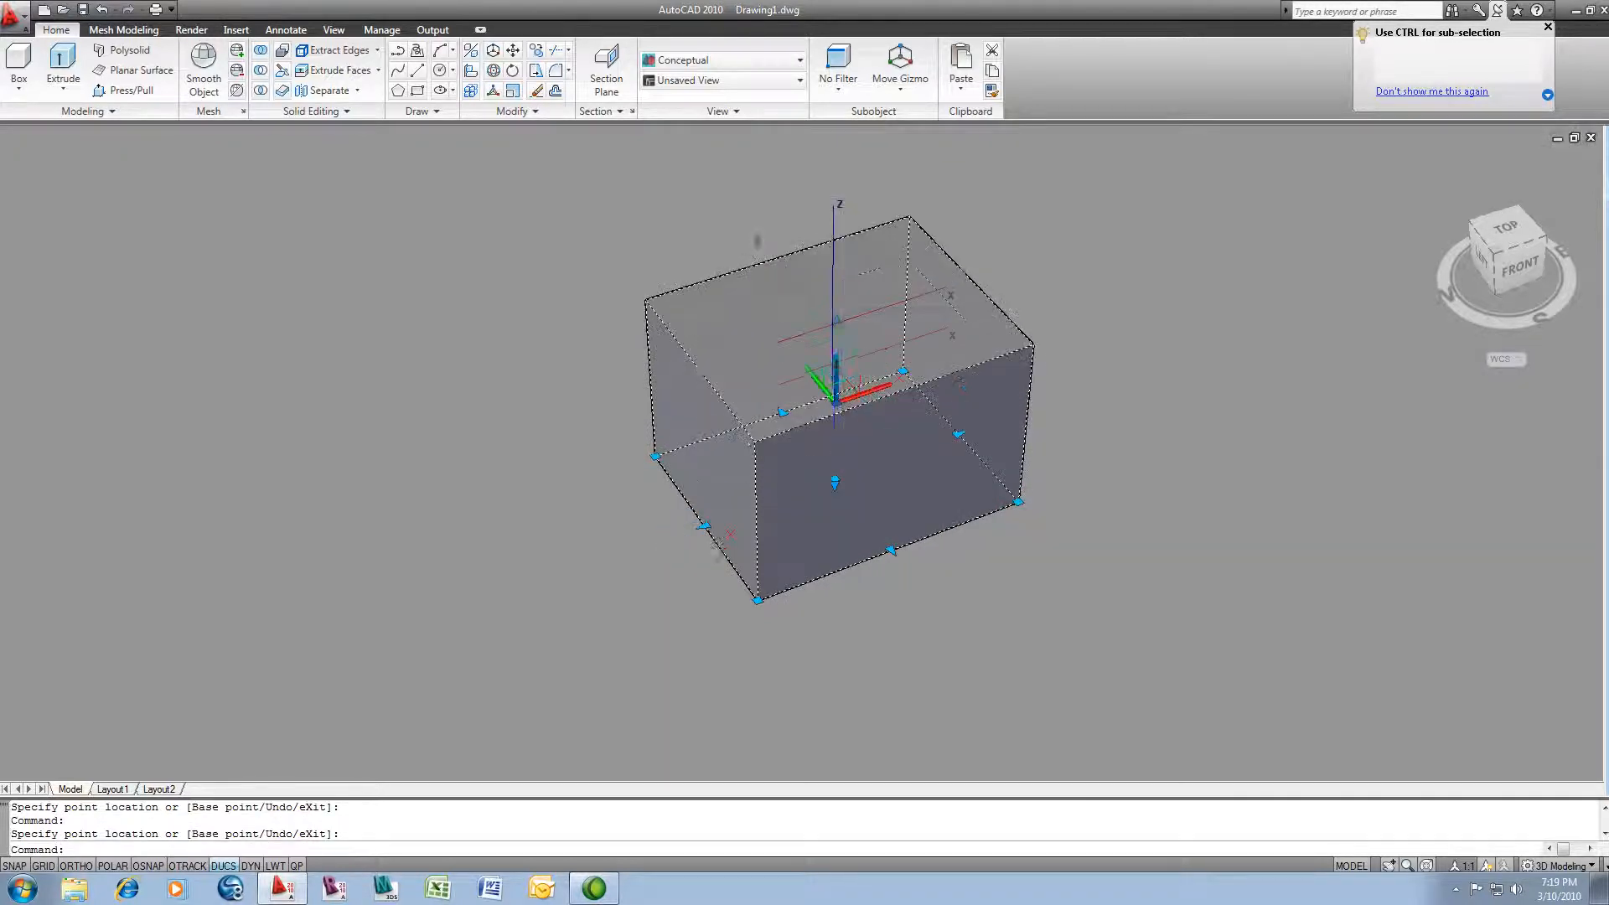
click(833, 480)
click(834, 517)
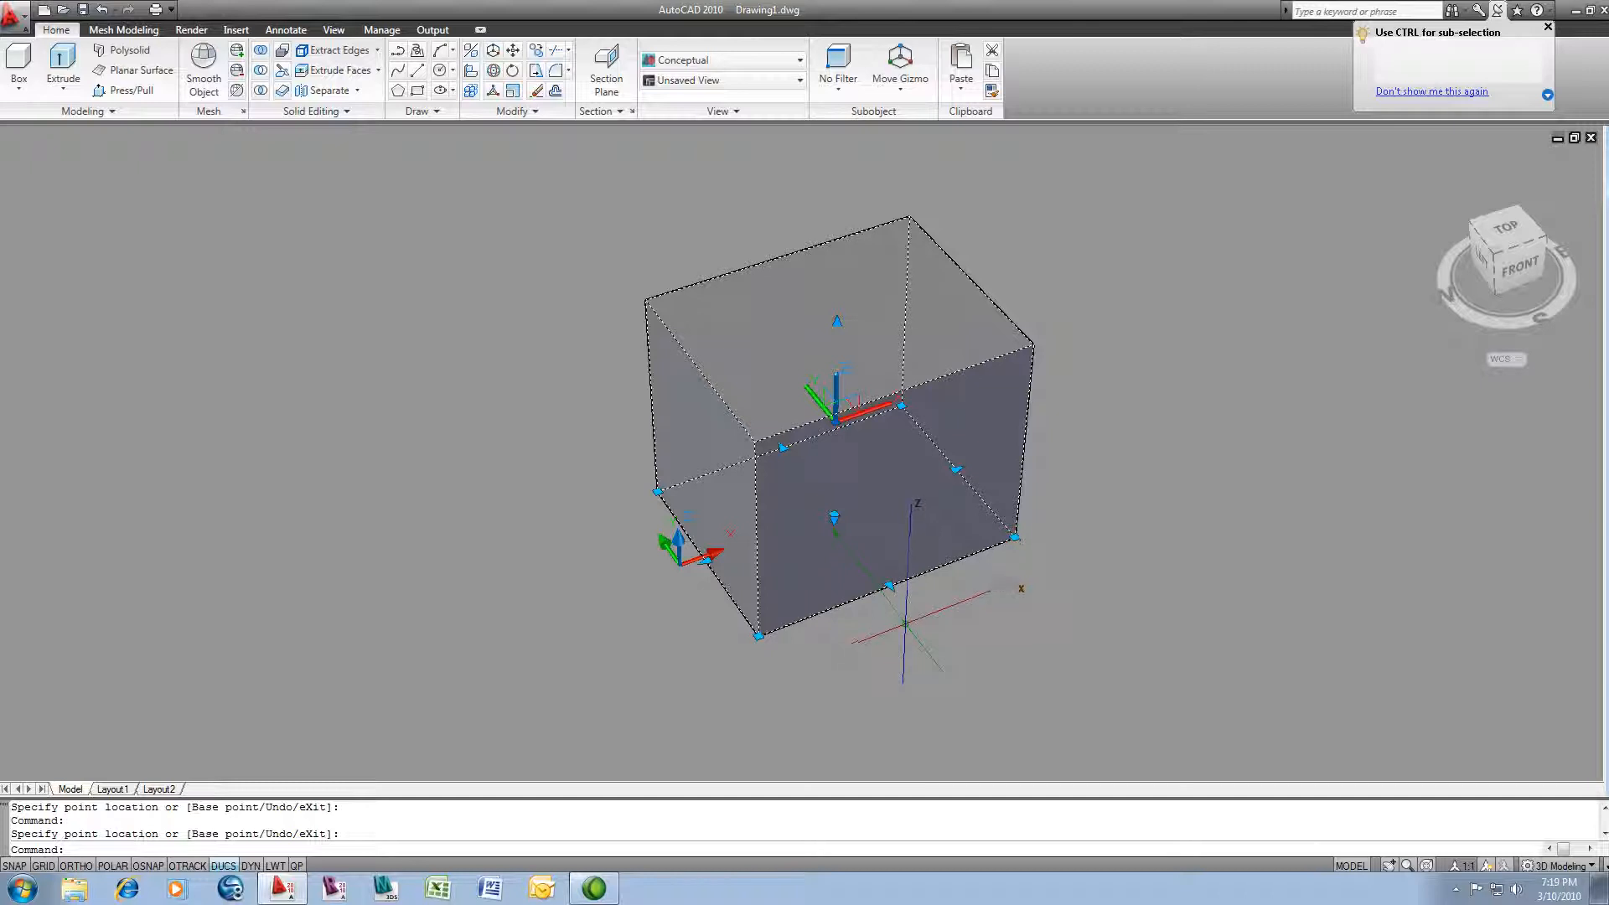
Show the box's properties and set its length to 172 and its width to 135
key(ctrl+1)
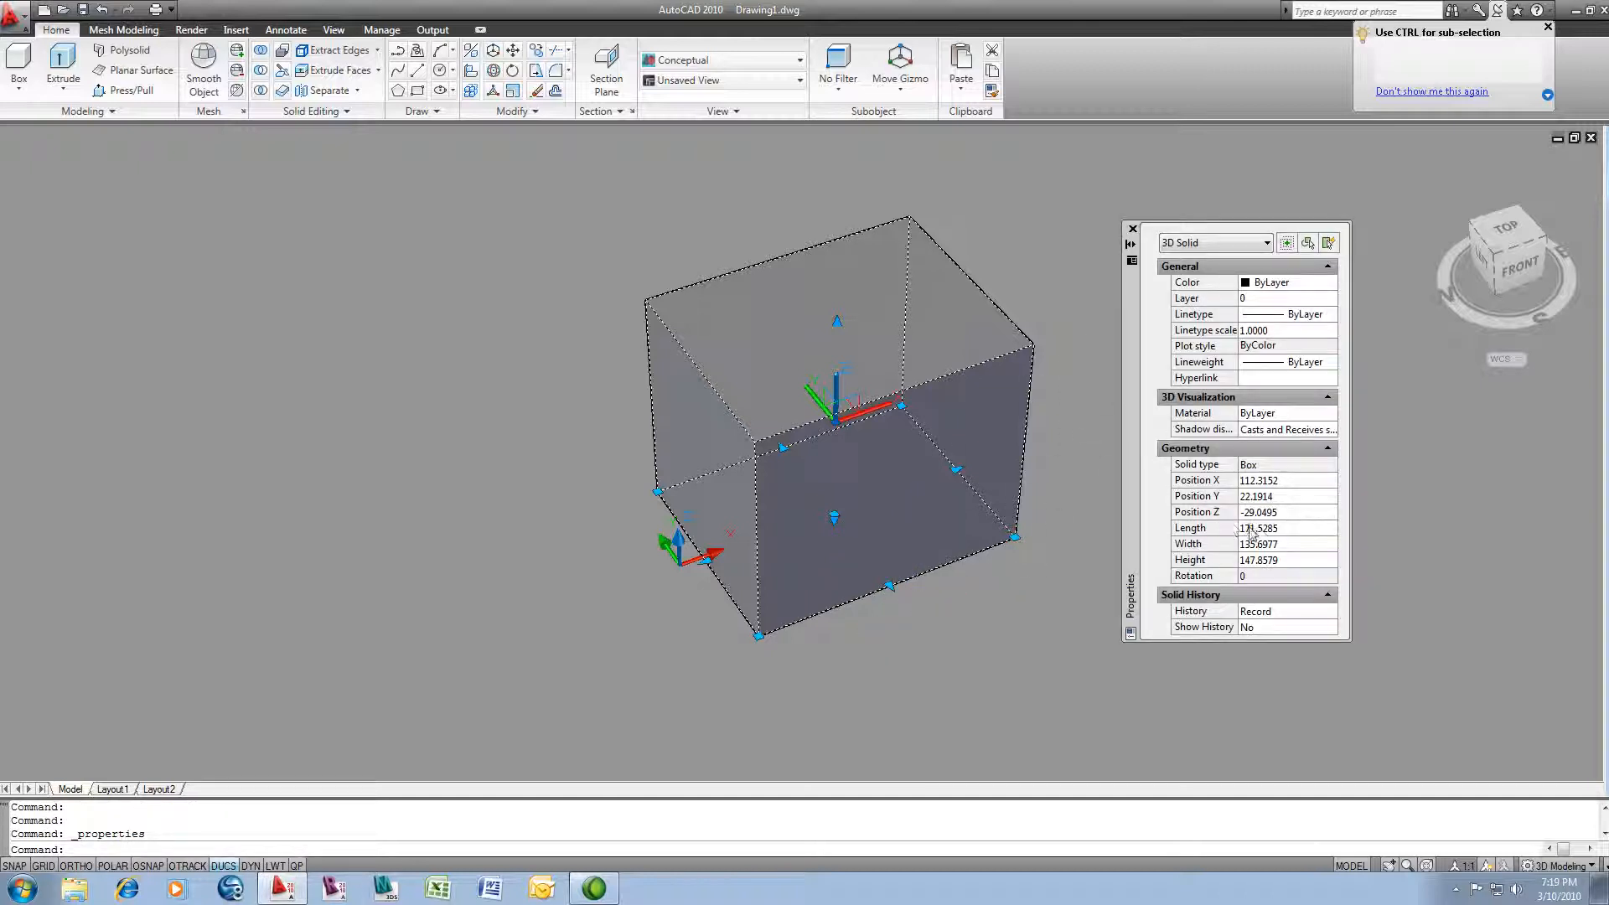
click(1274, 533)
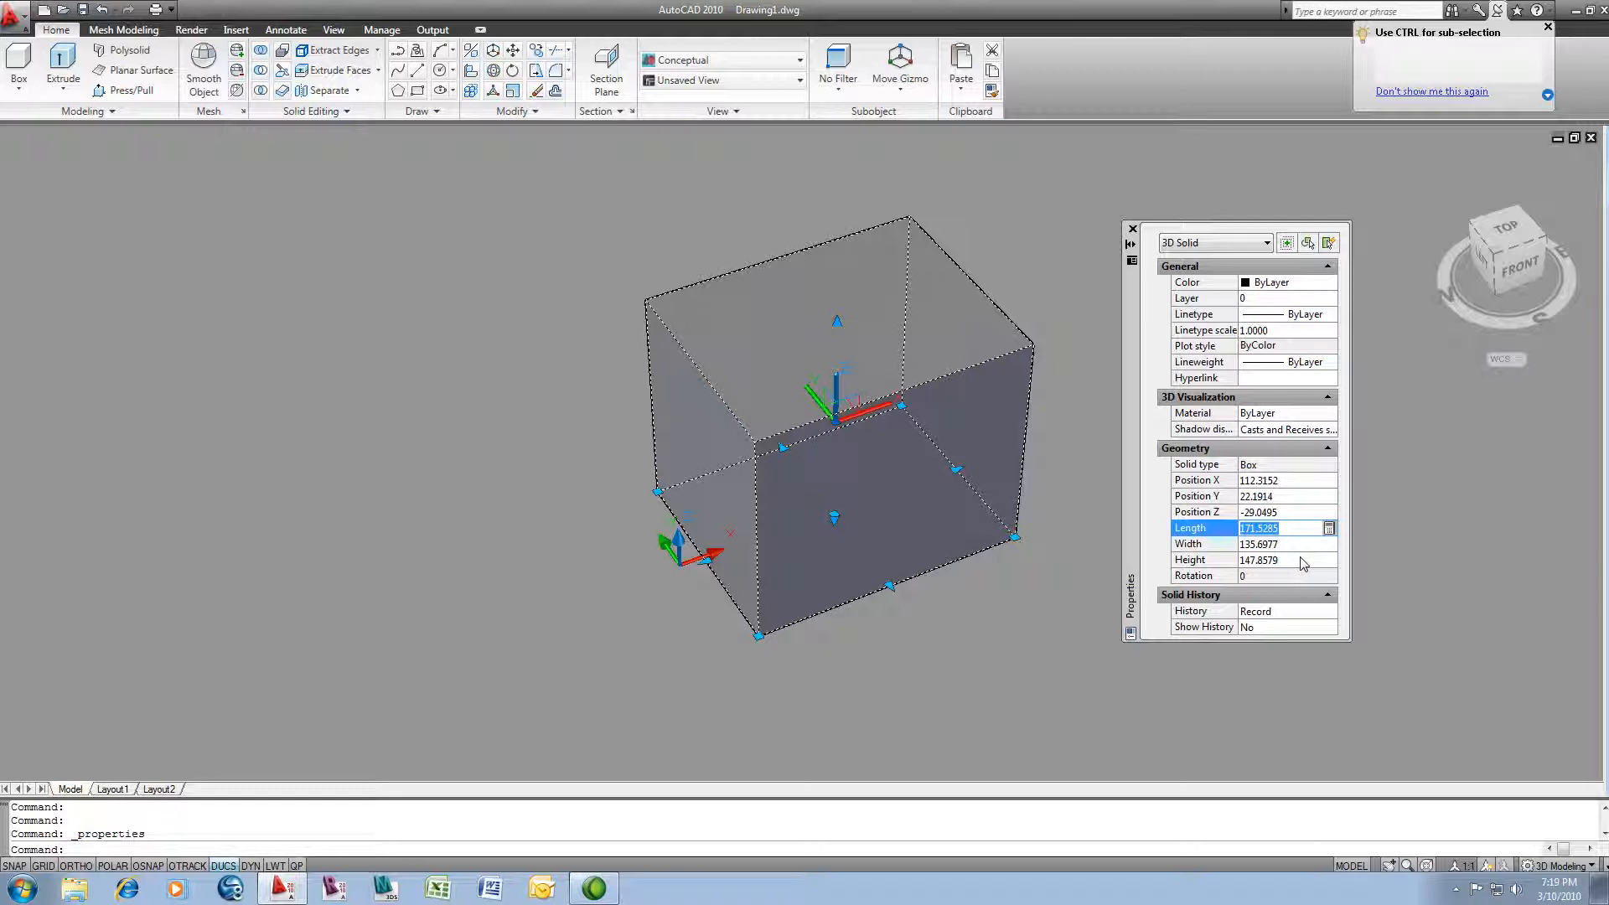
click(1299, 545)
click(1298, 528)
text(172)
click(1243, 545)
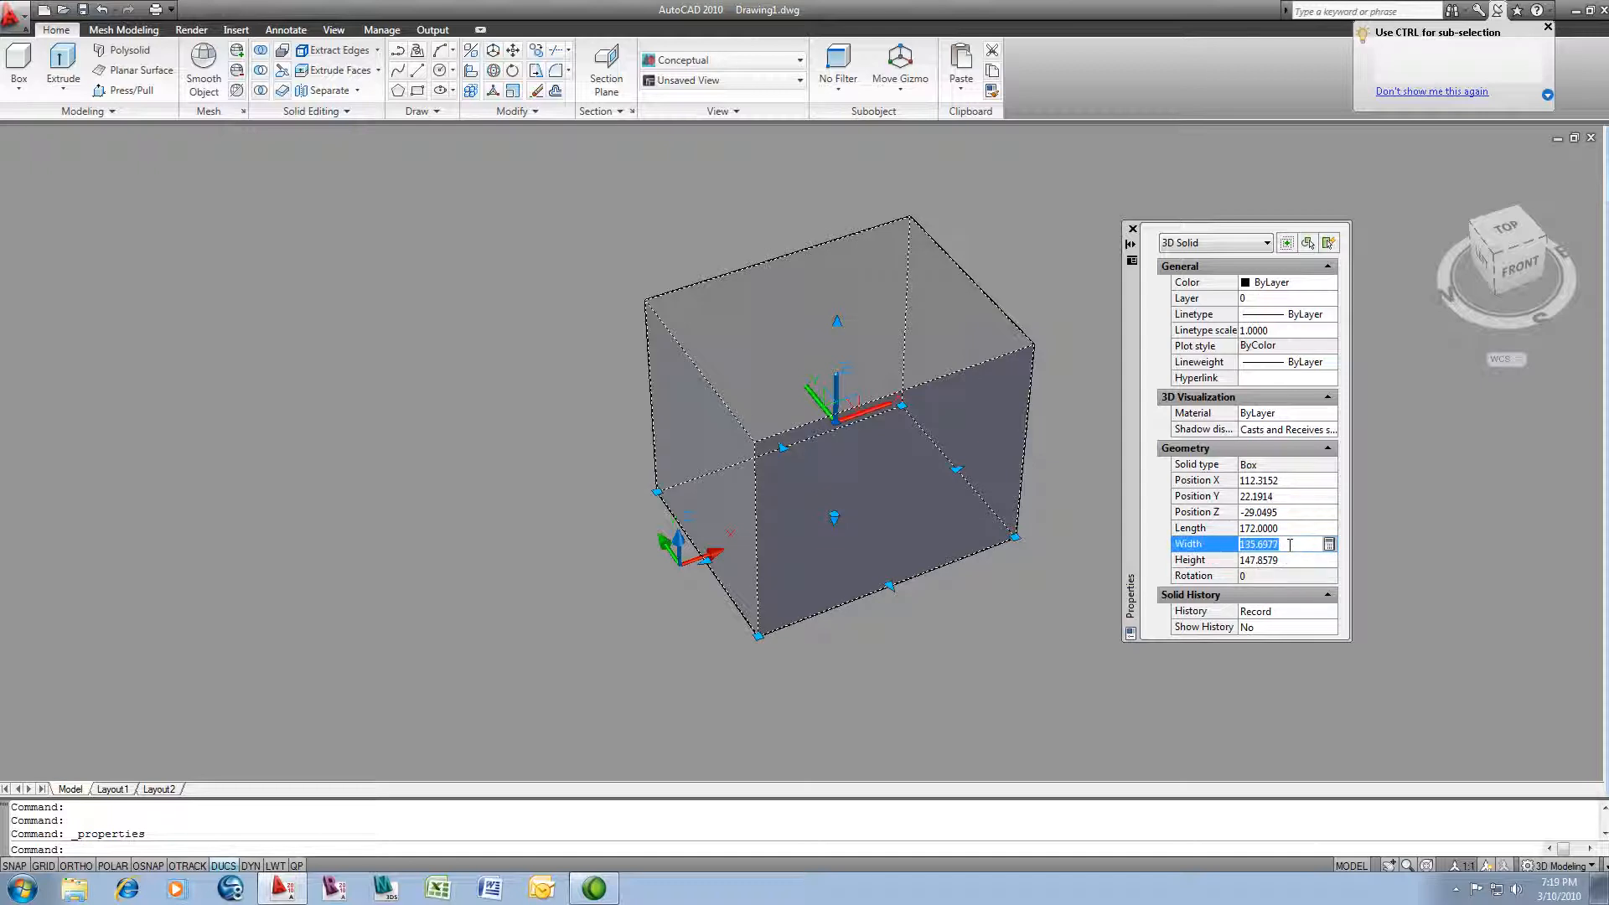
Calculate the box's height as its current value times 2/3, apply the result, and close the properties
click(1312, 558)
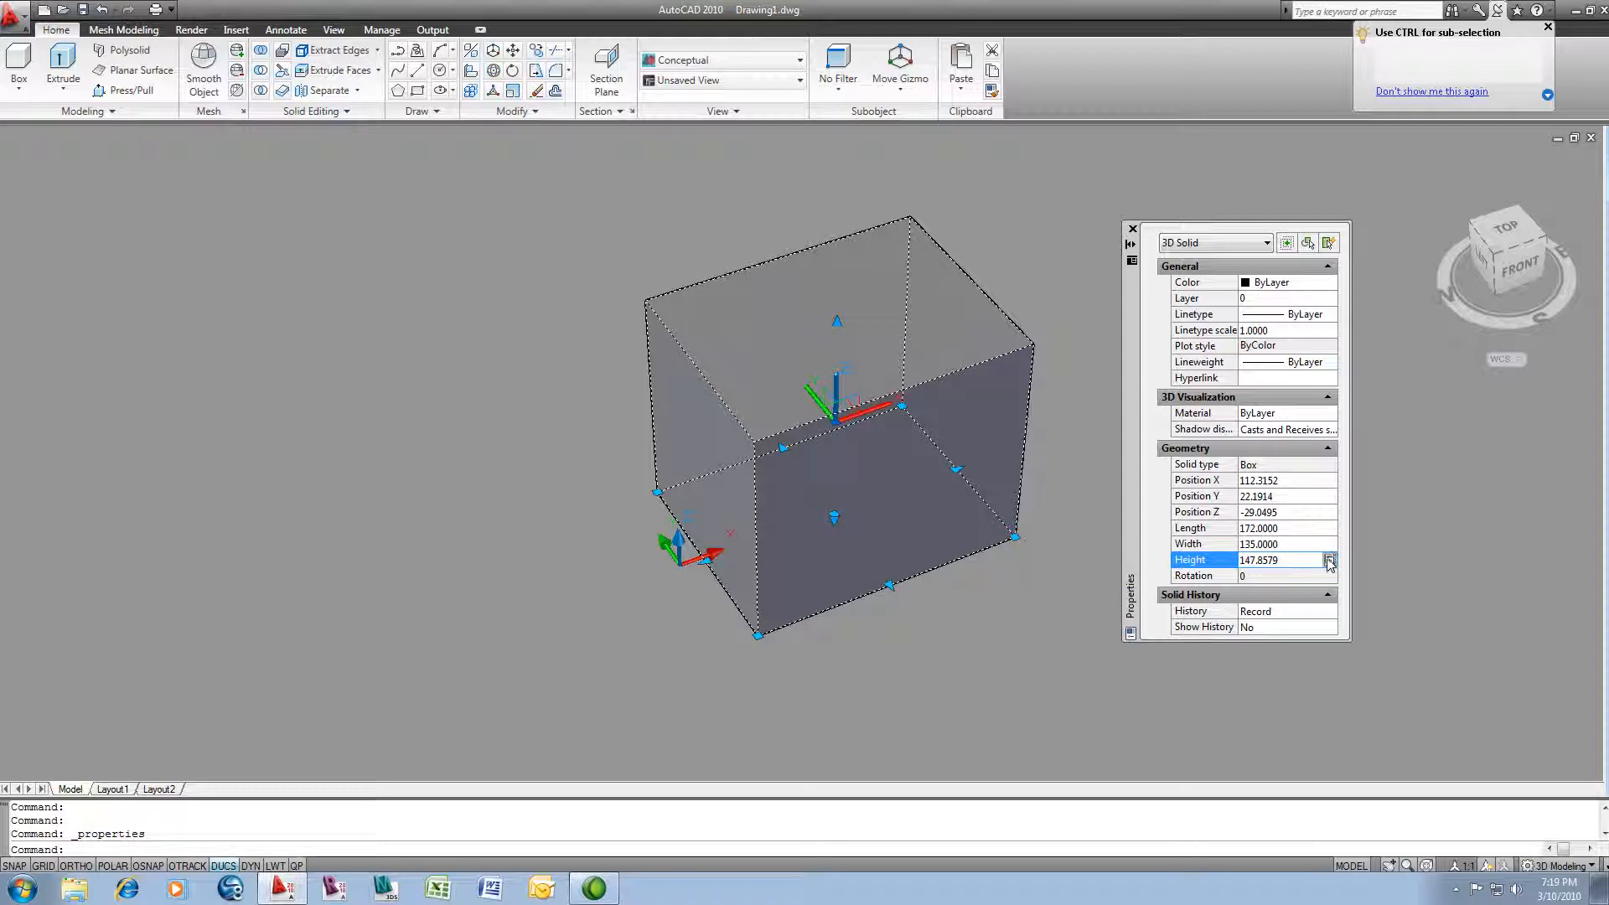
click(1328, 559)
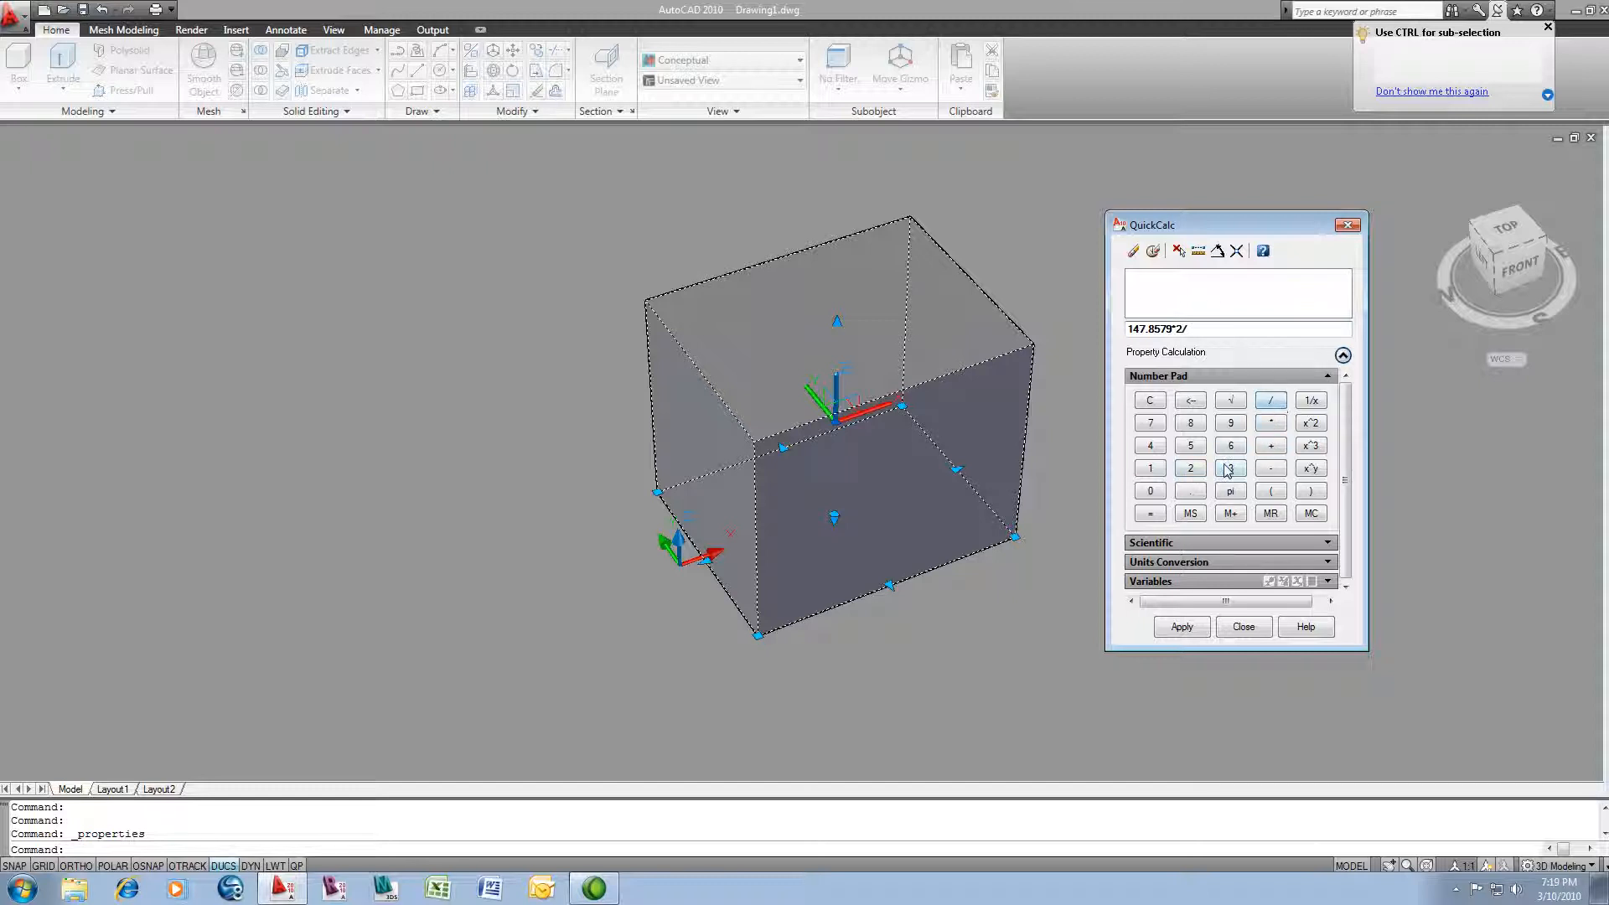
click(1150, 514)
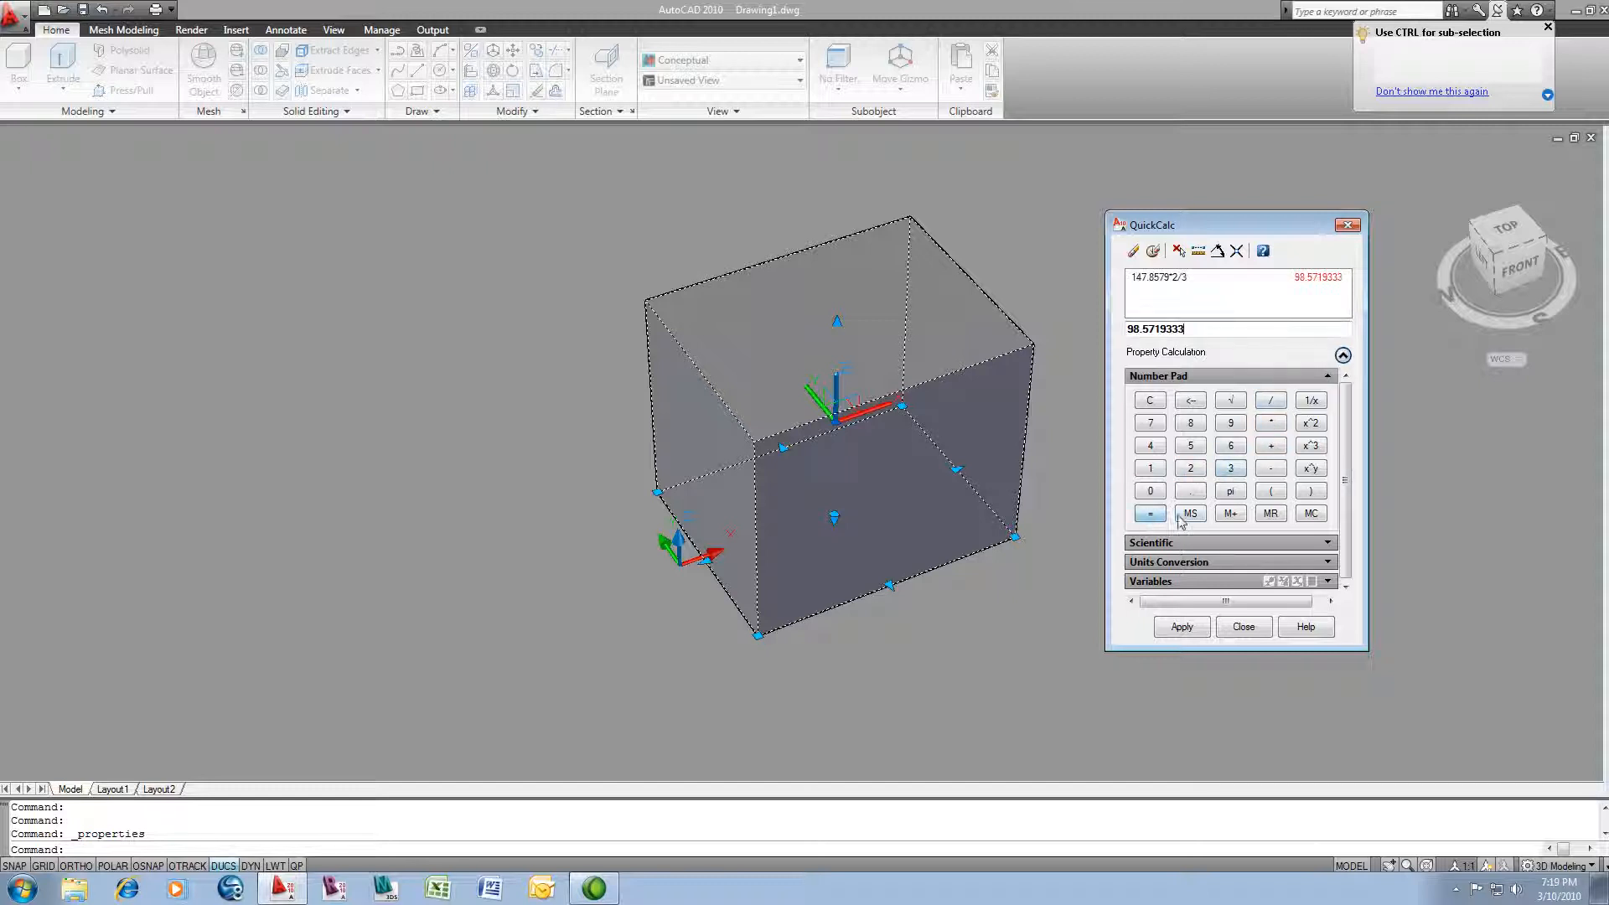
click(1187, 627)
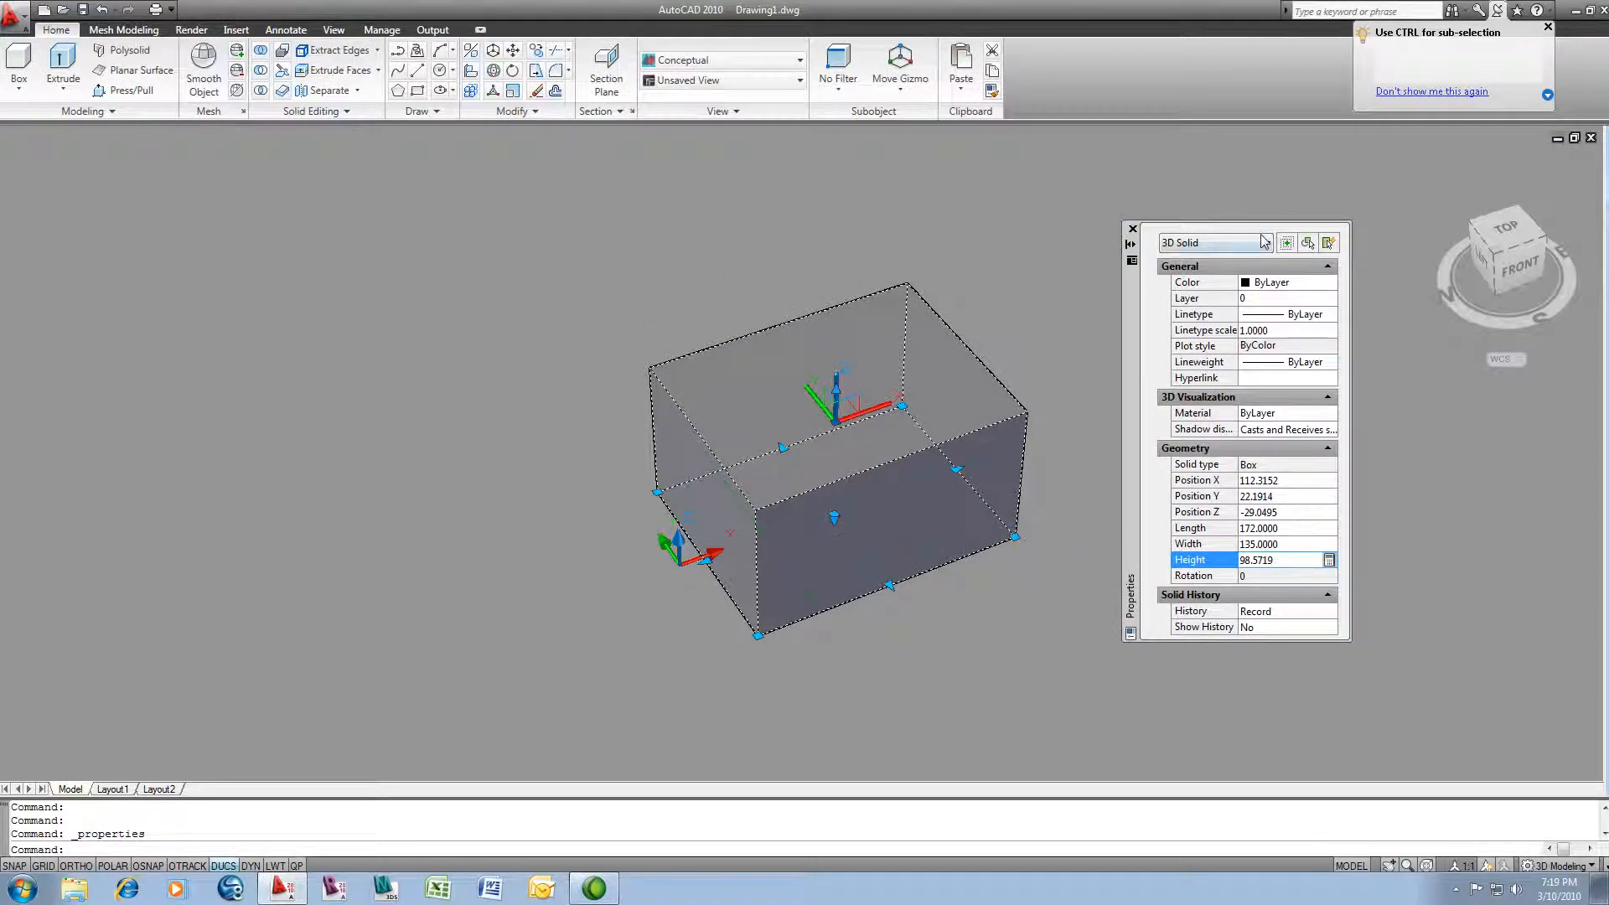
click(1132, 230)
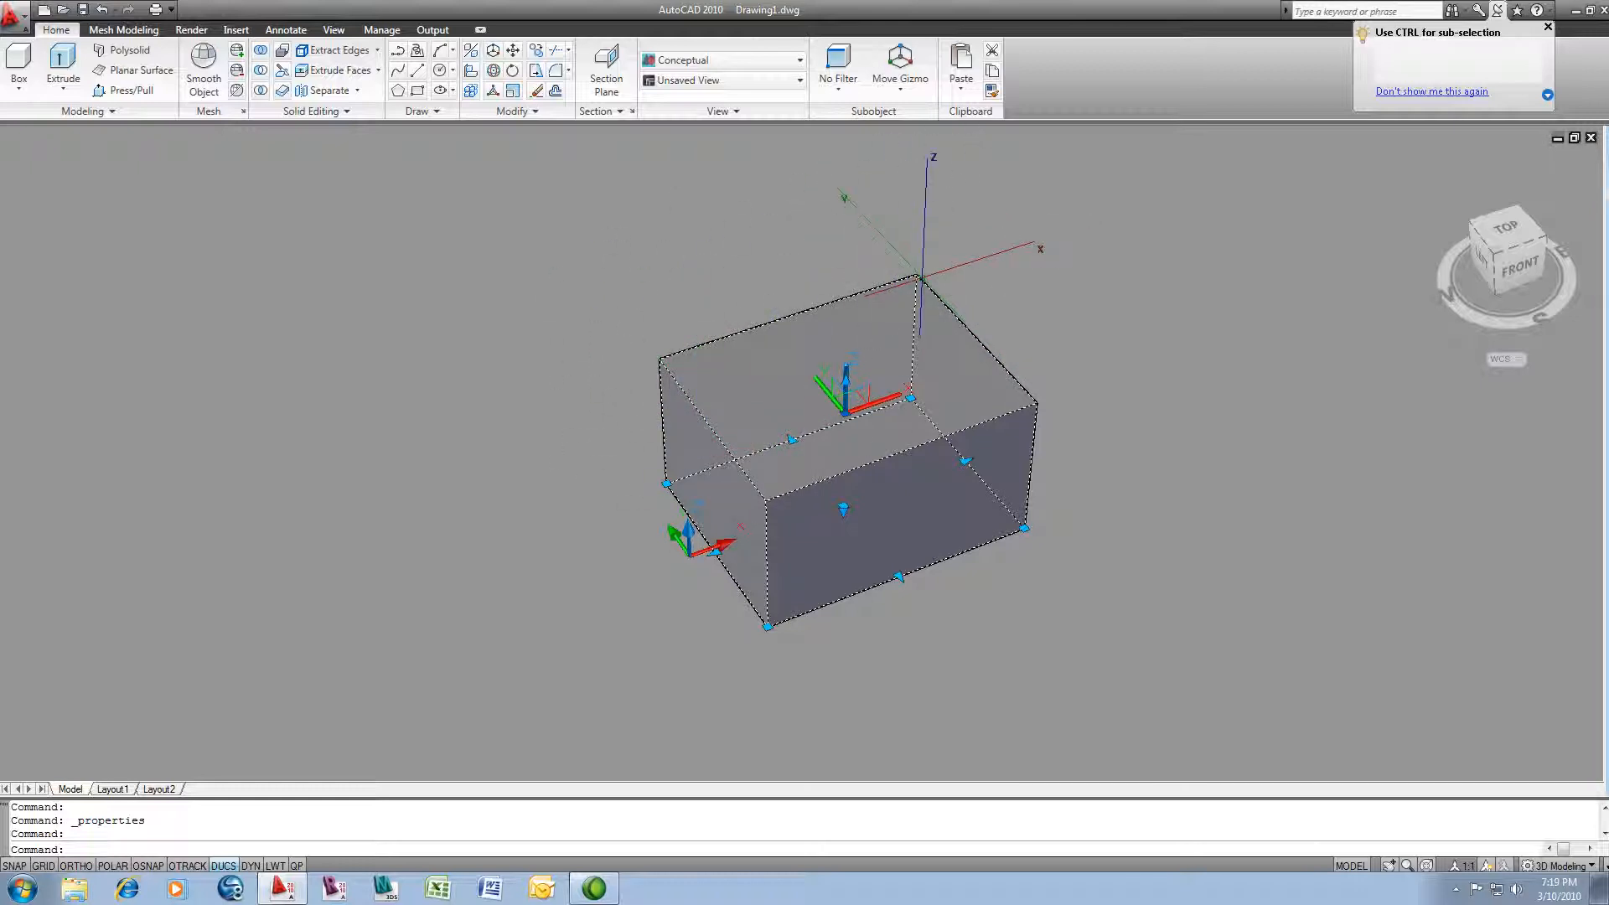
Clear the box selection, select only its top face, and stretch that face backward to slant the solid
mouse_move(942, 345)
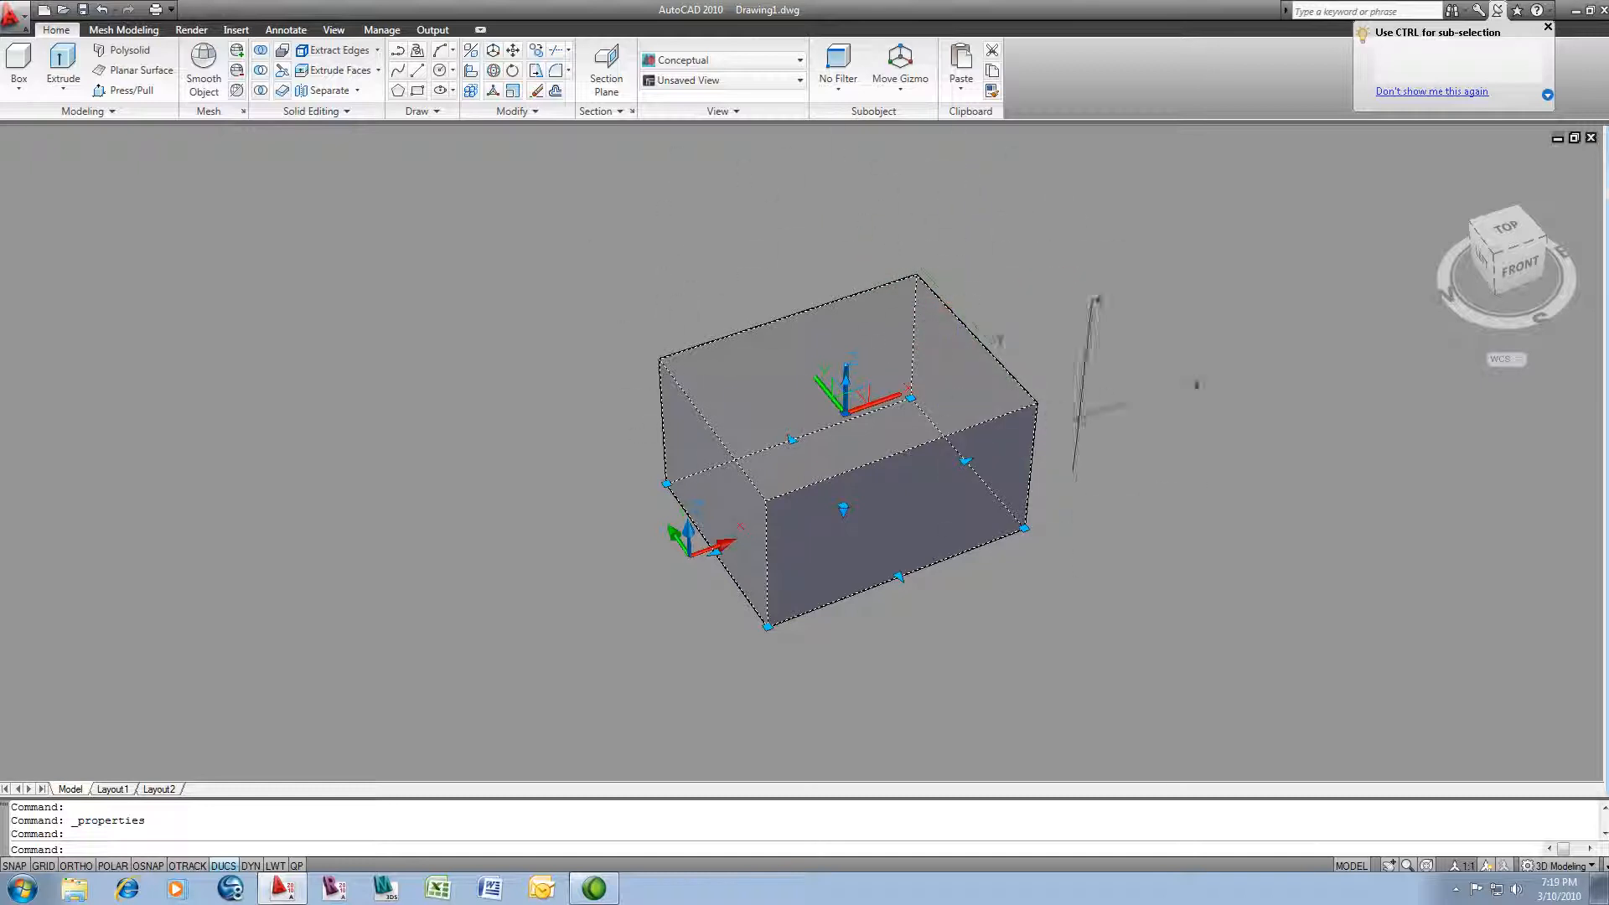
key(Escape)
key(Escape)
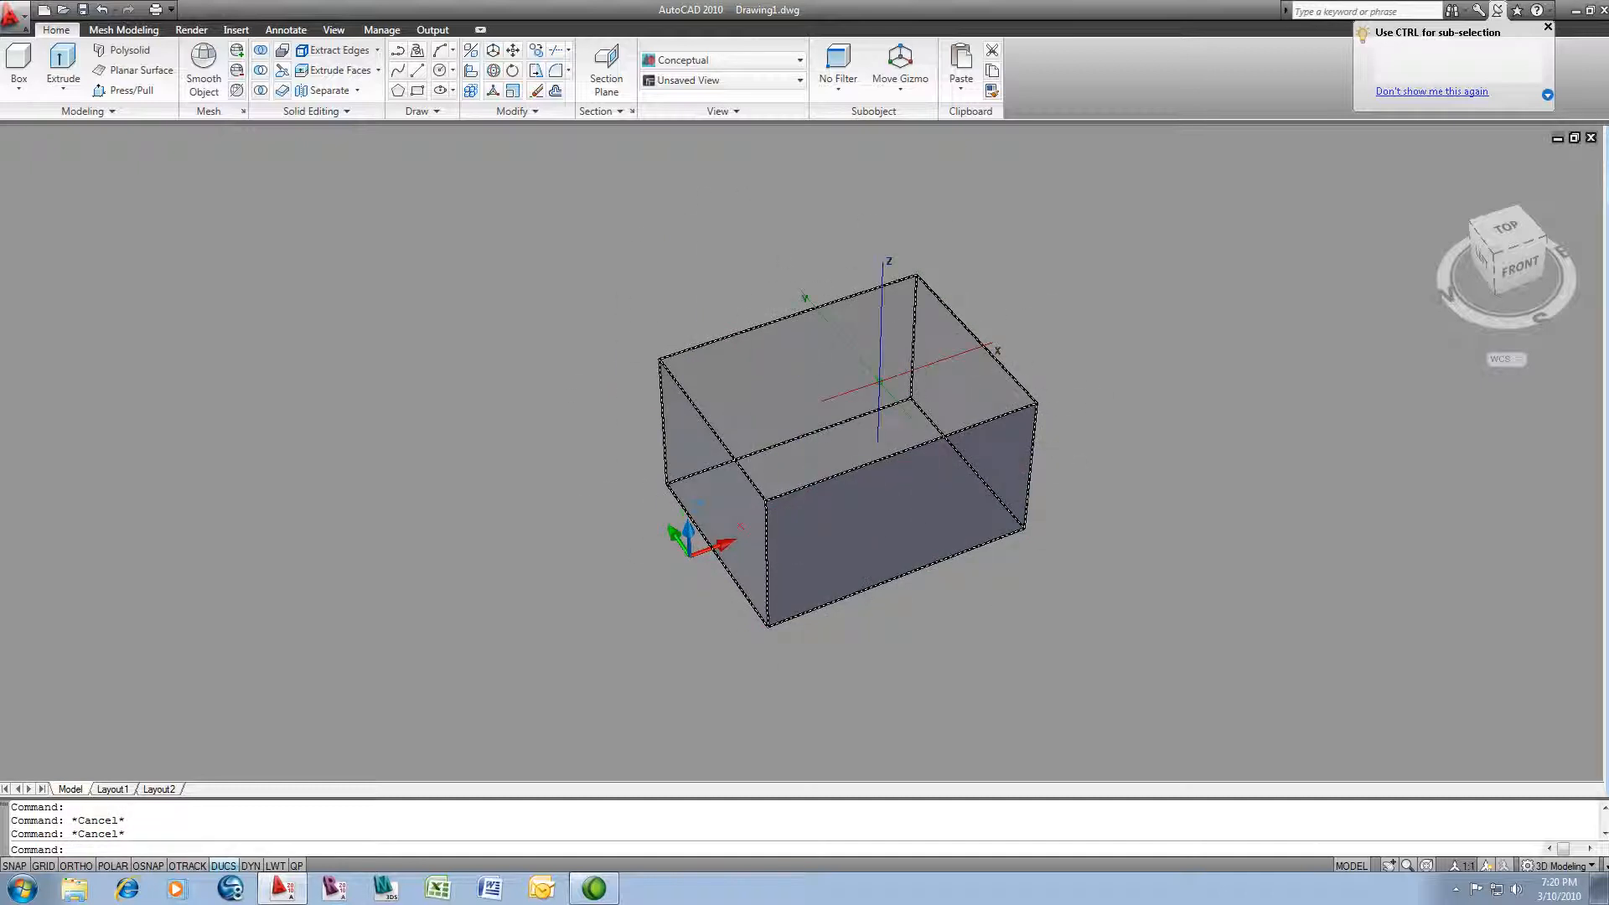
mouse_move(878, 384)
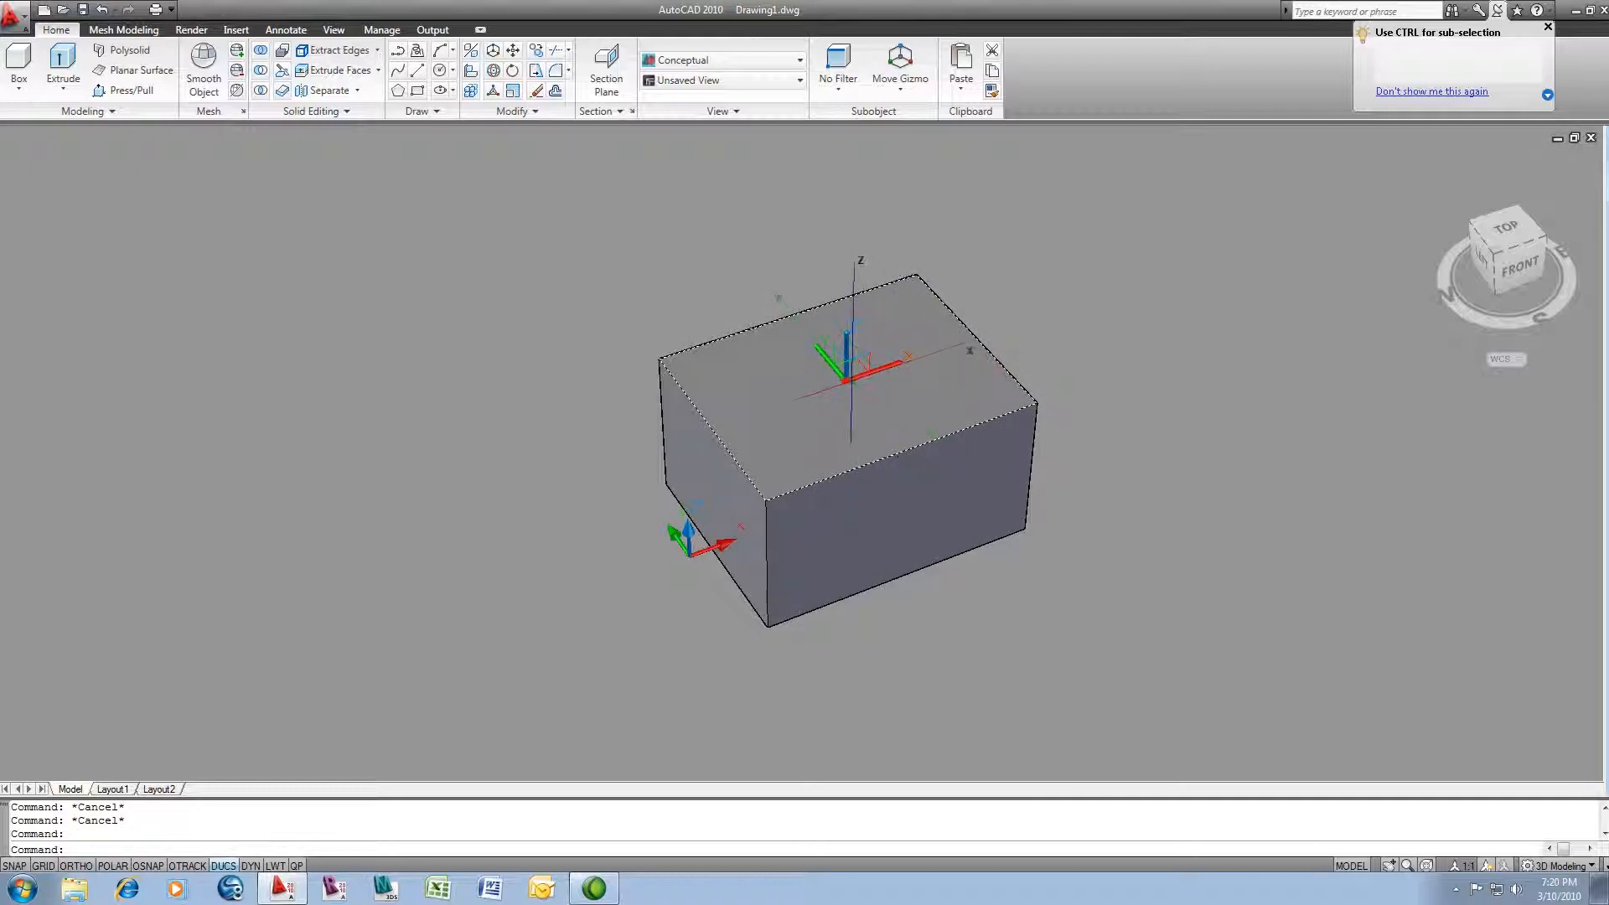
click(848, 377)
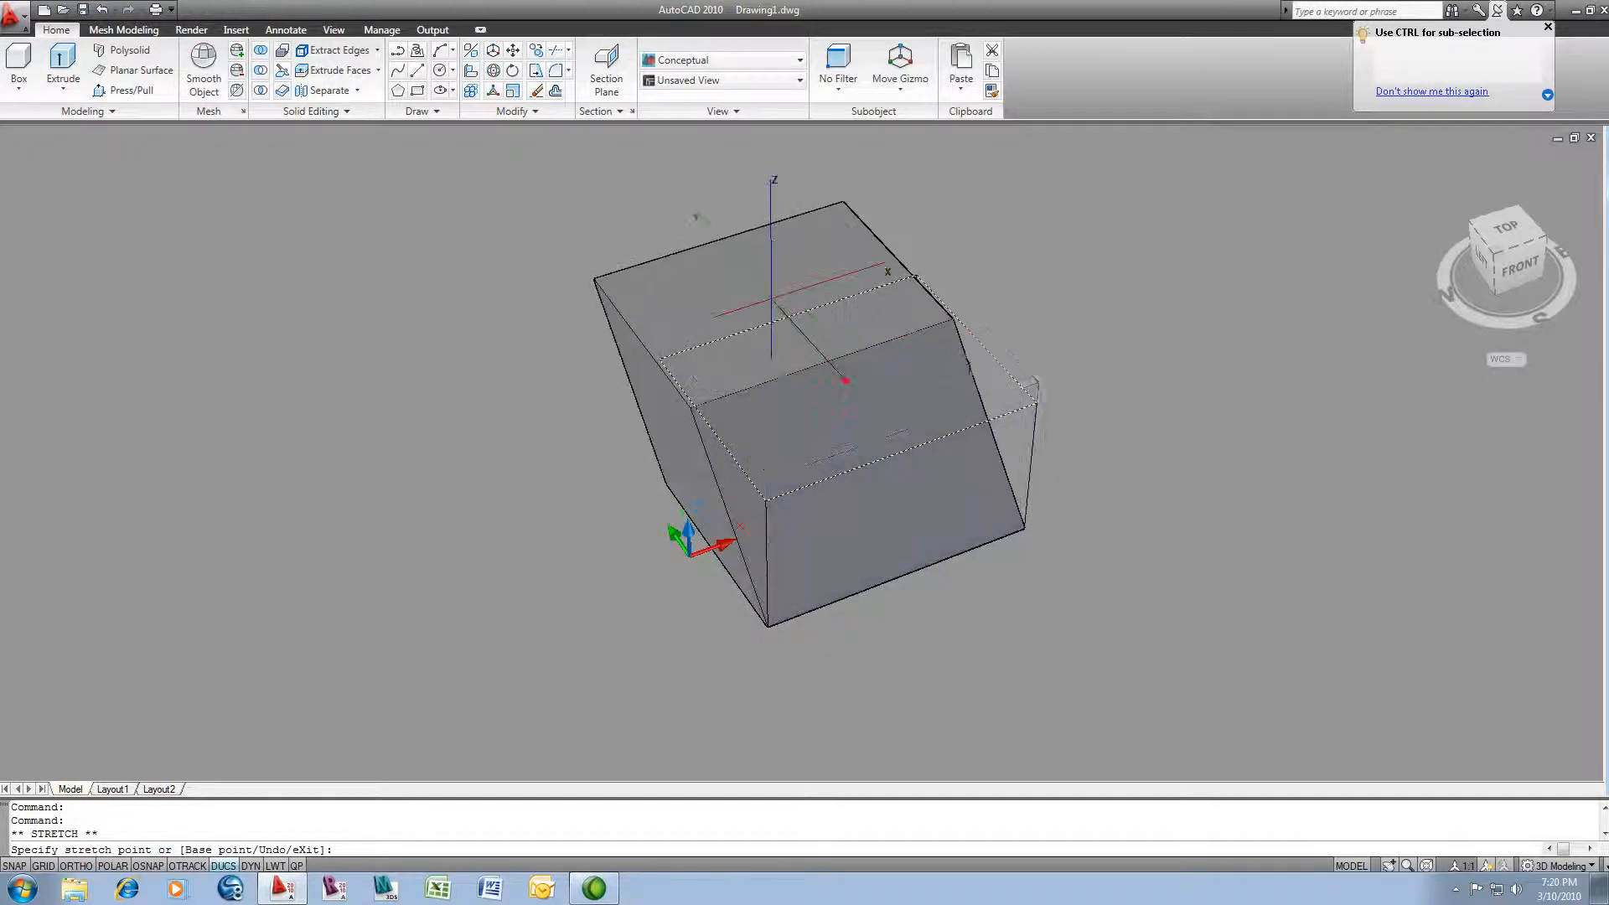
click(850, 394)
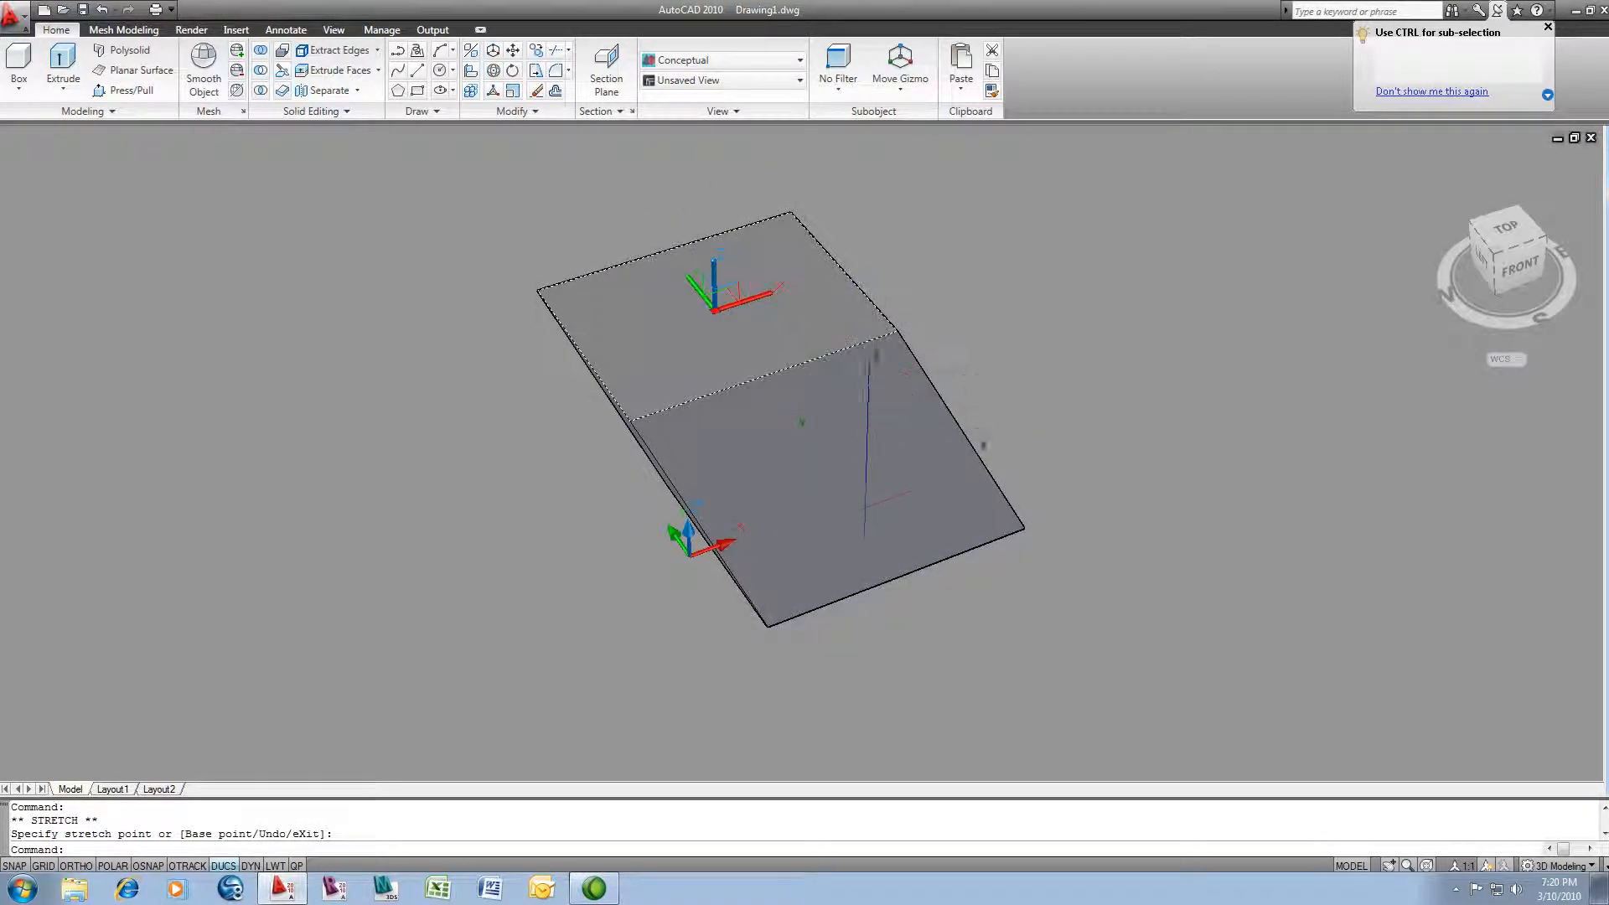
Deselect the top face, select only the slanted solid's side face, and clear that selection
shift+middle_drag(875, 498, 935, 506)
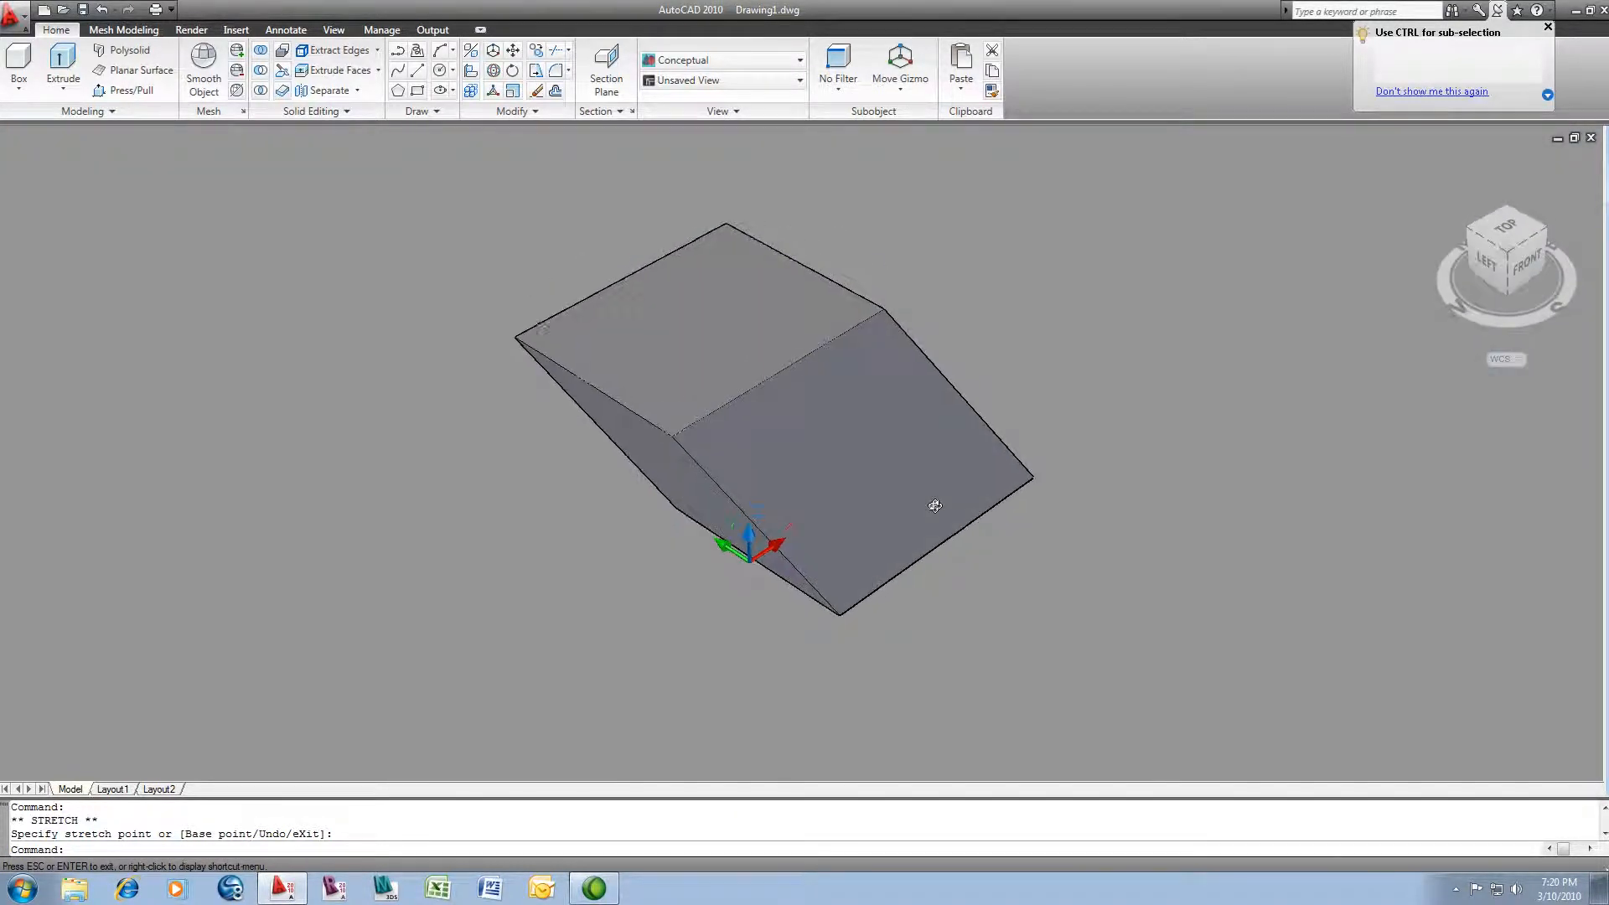
middle_drag(892, 315, 940, 352)
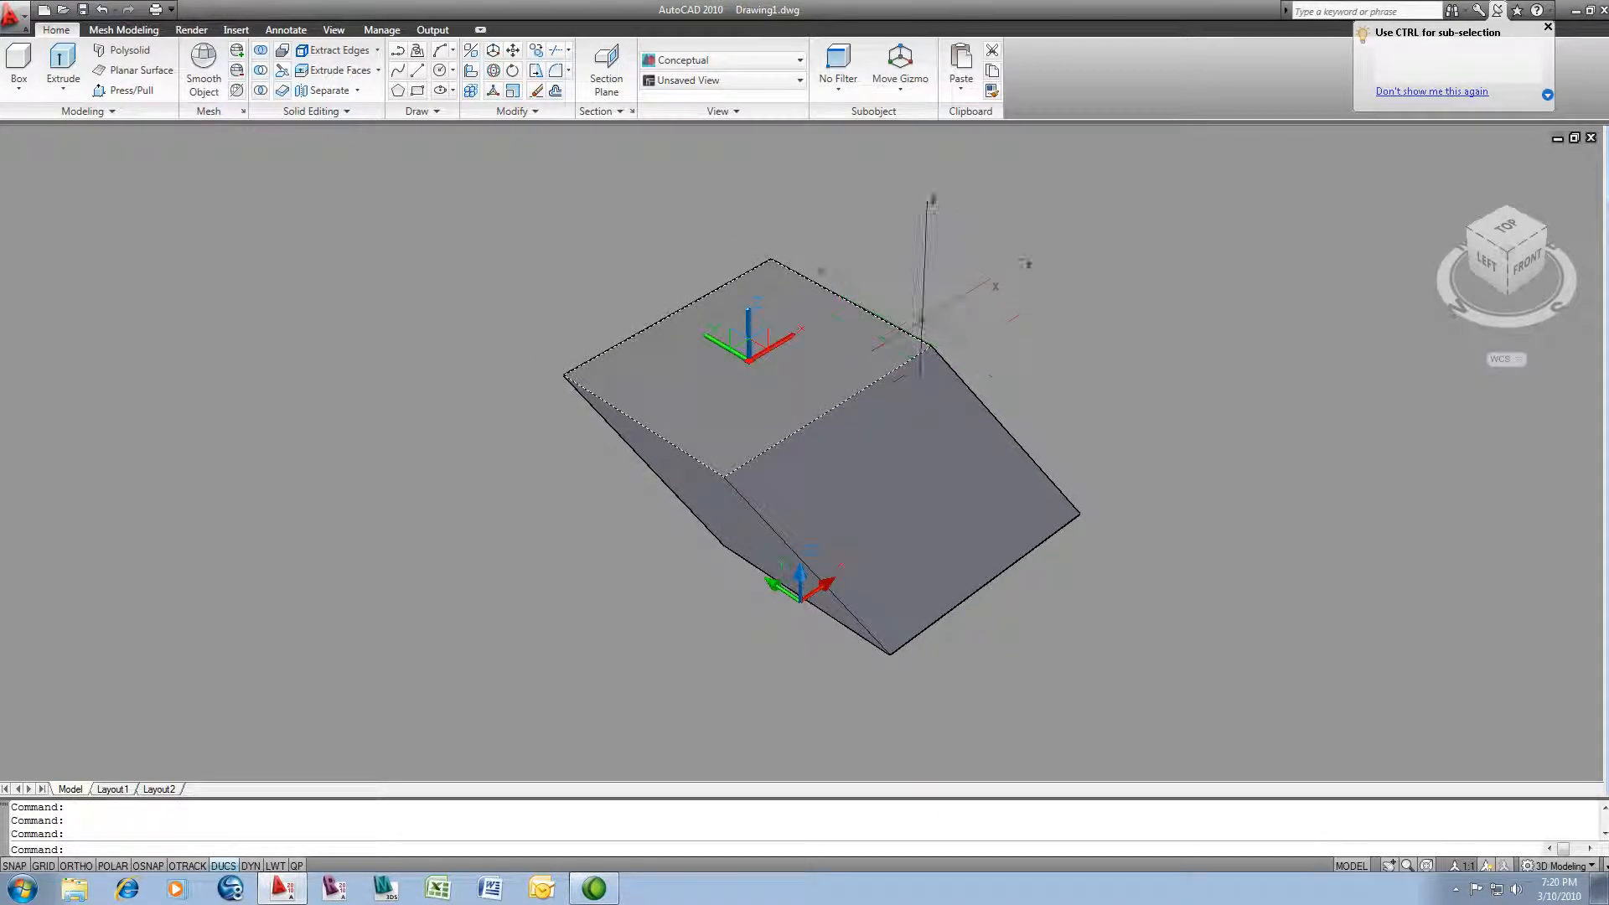
key(Escape)
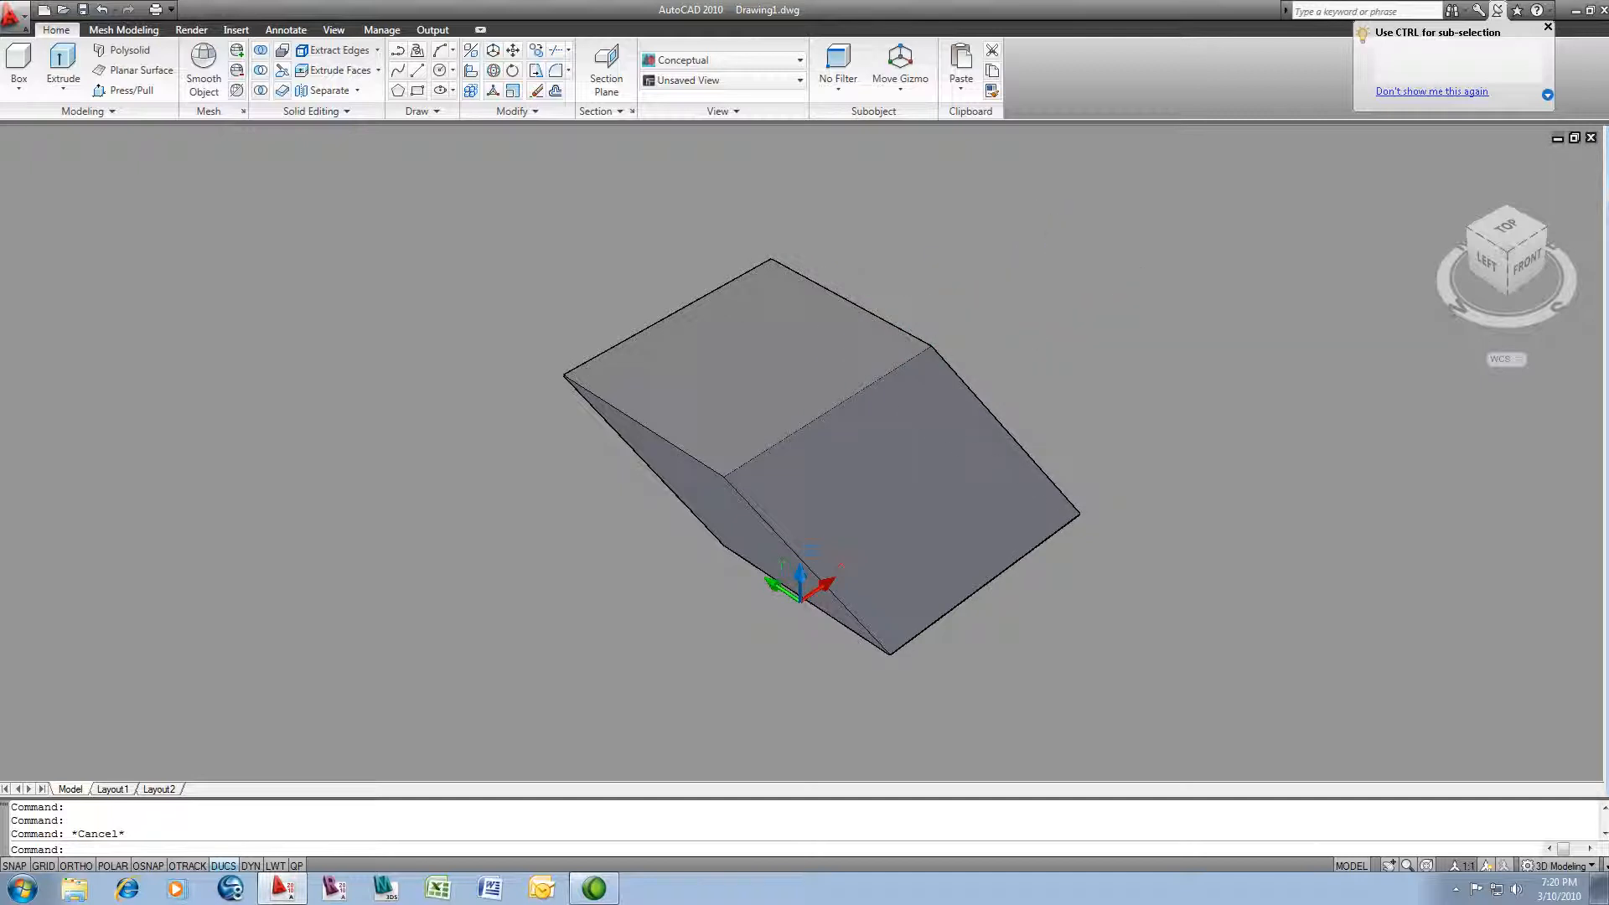
ctrl+click(932, 388)
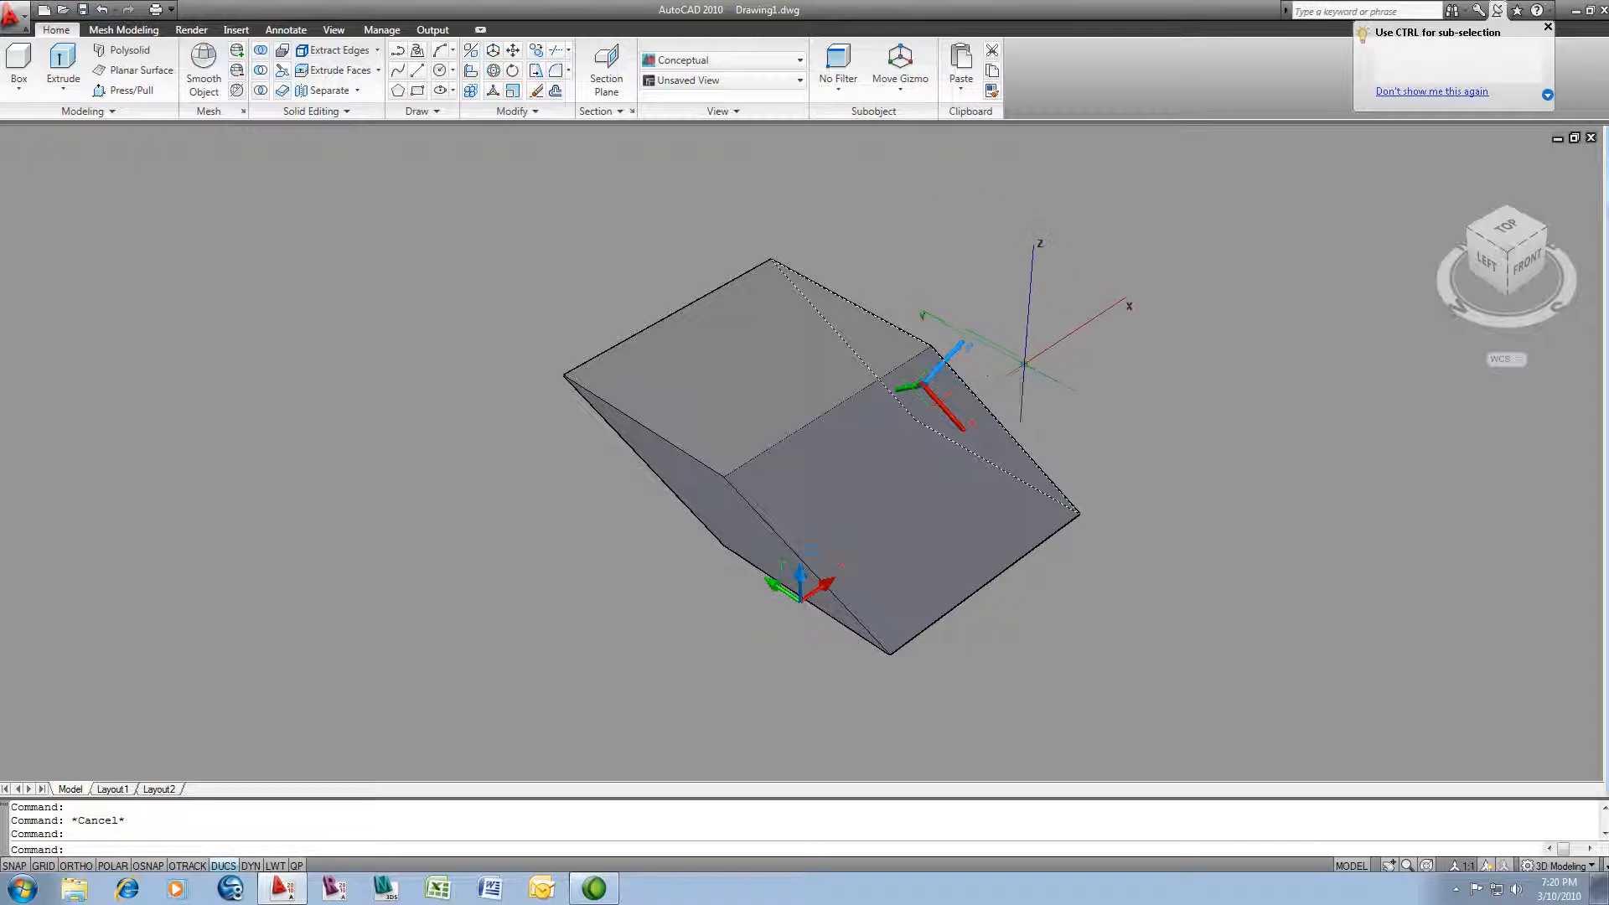
shift+middle_drag(1018, 399, 932, 492)
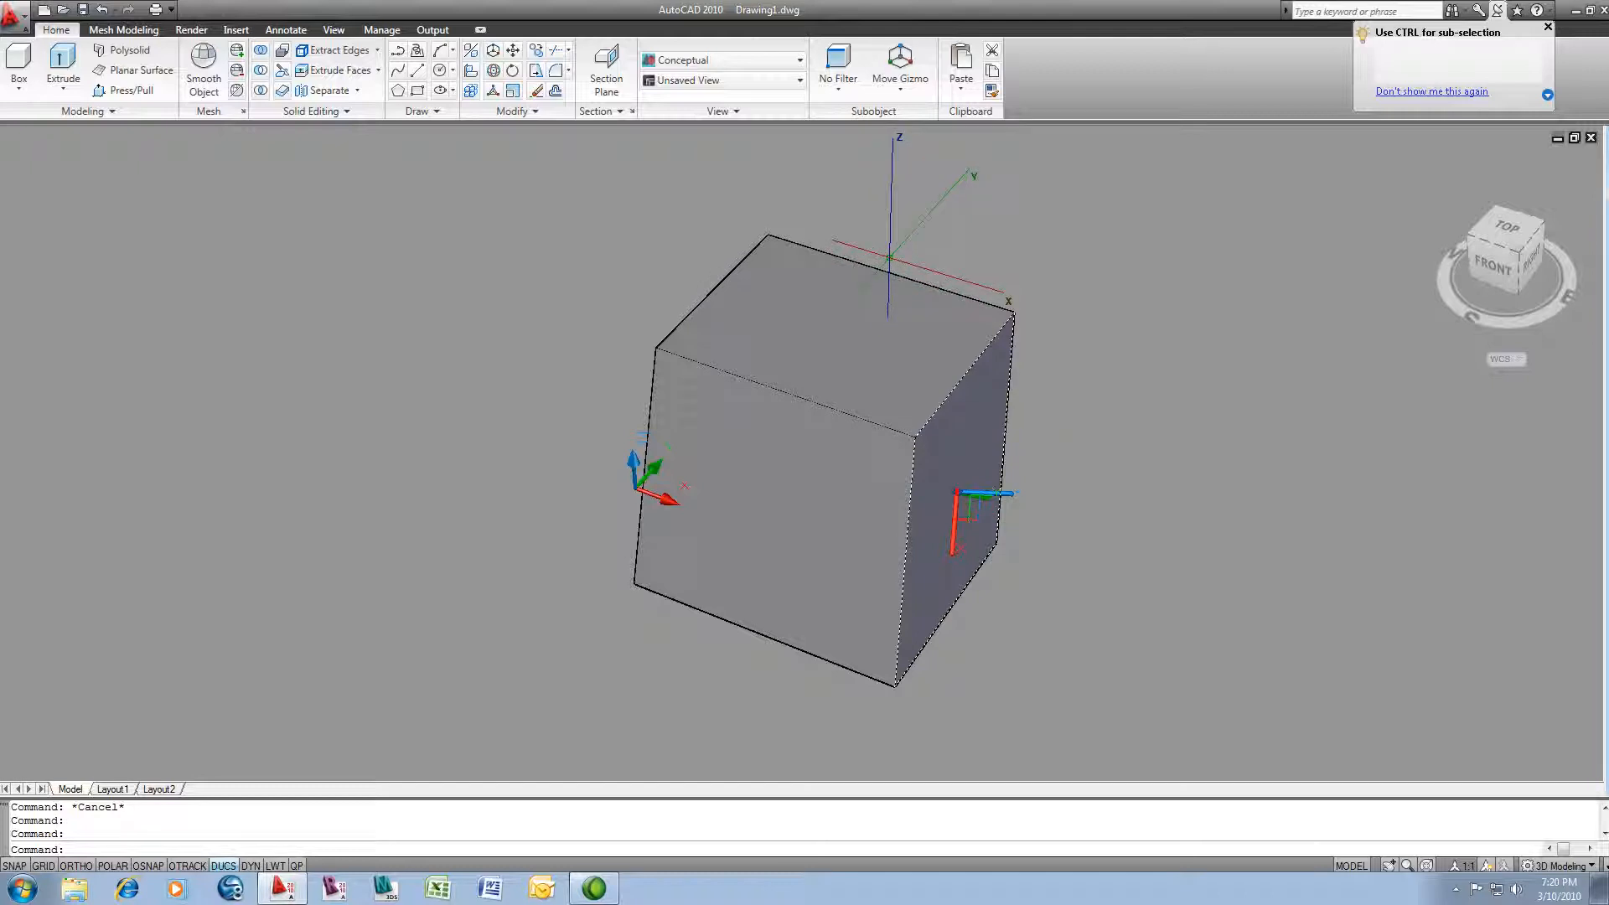
key(Escape)
key(Escape)
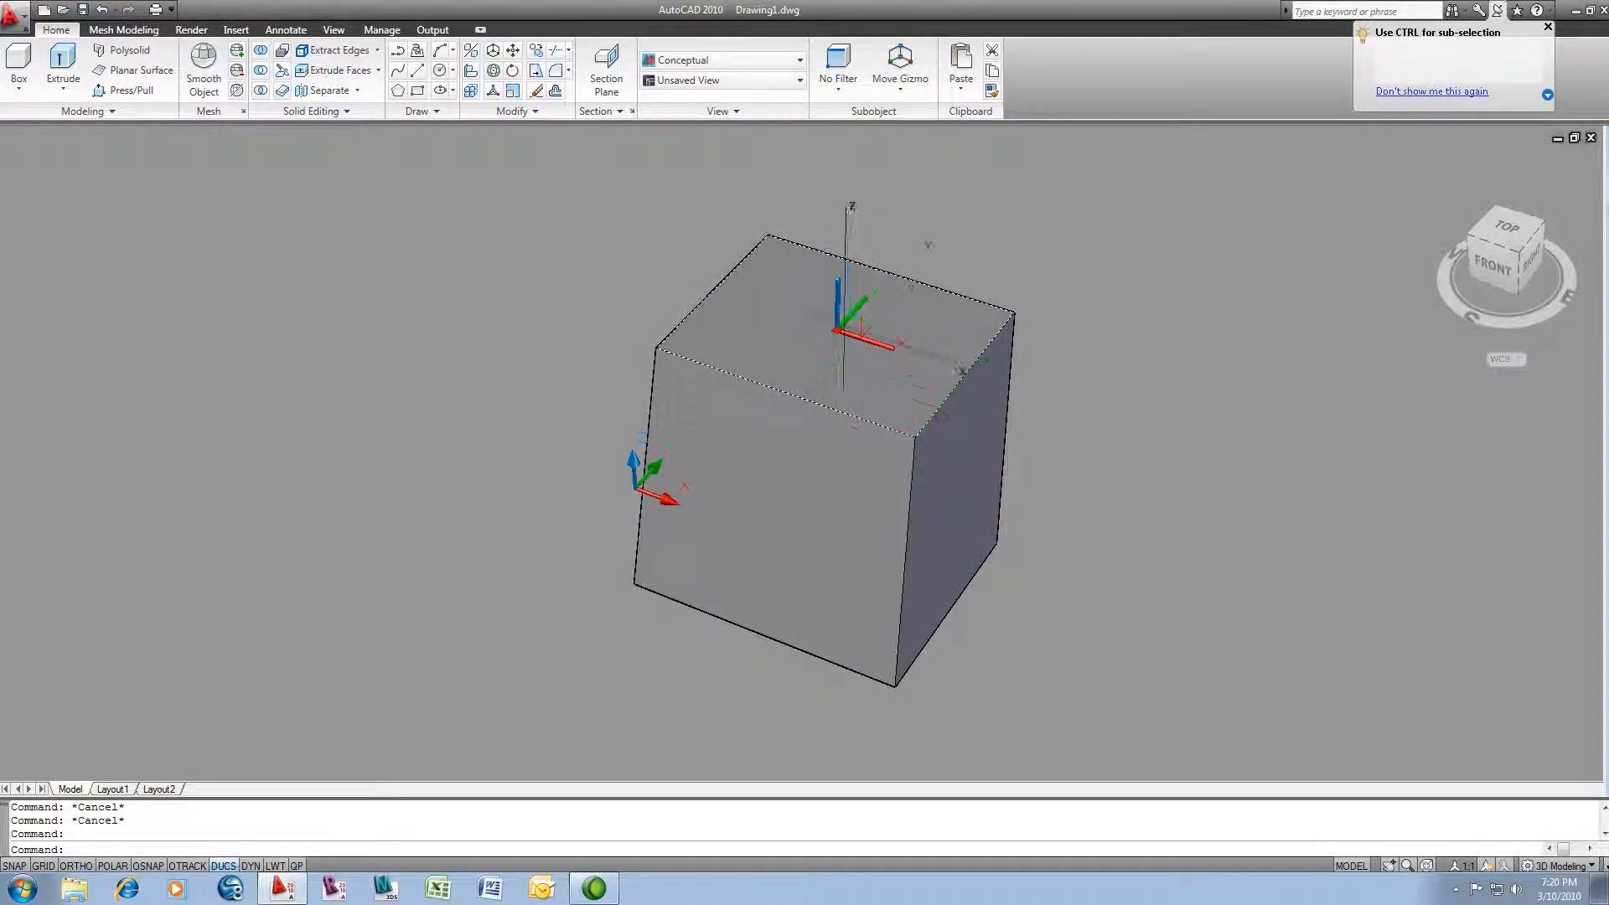
Add the front face to the top-face selection, then clear both faces
ctrl+click(773, 469)
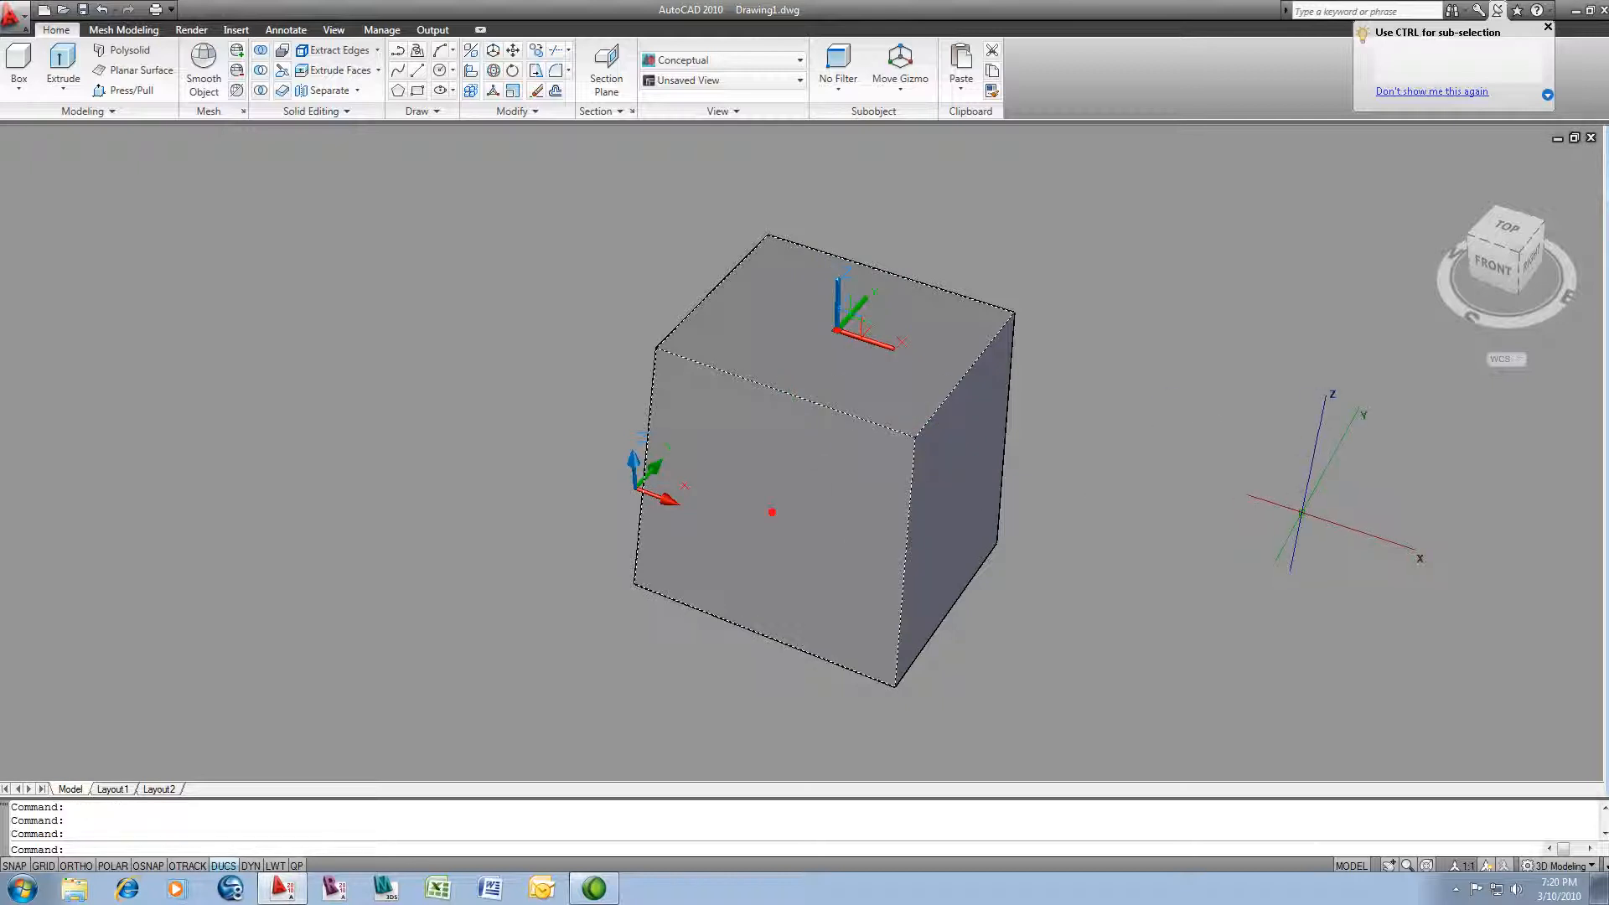
key(Escape)
key(Escape)
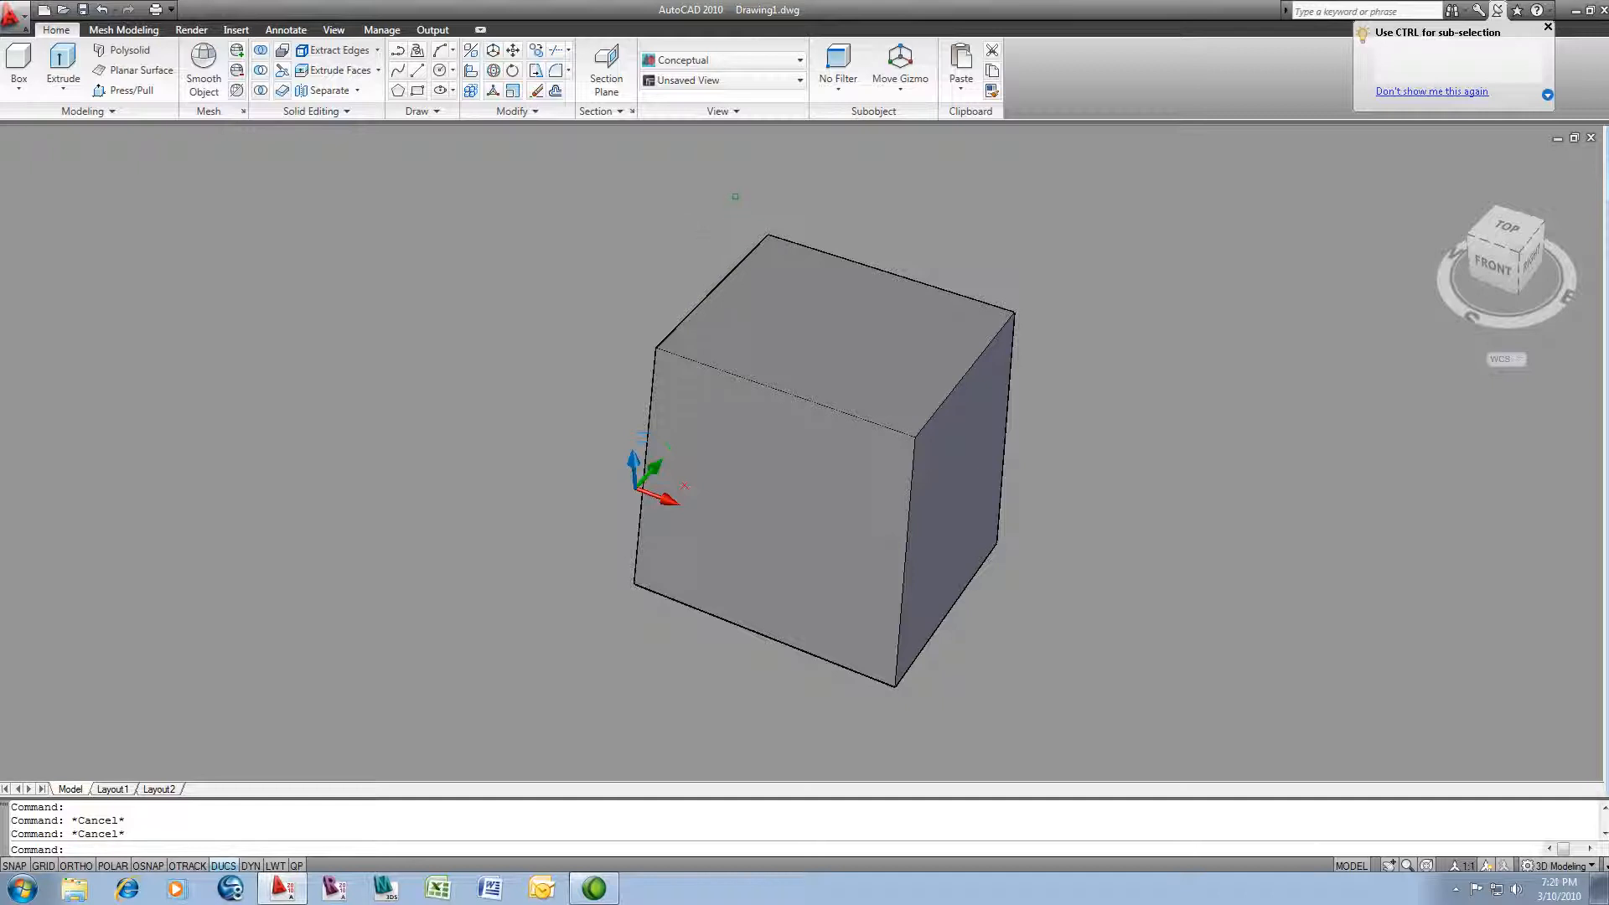
Window-select the back edge of the solid's top face together with its two end vertices
click(740, 210)
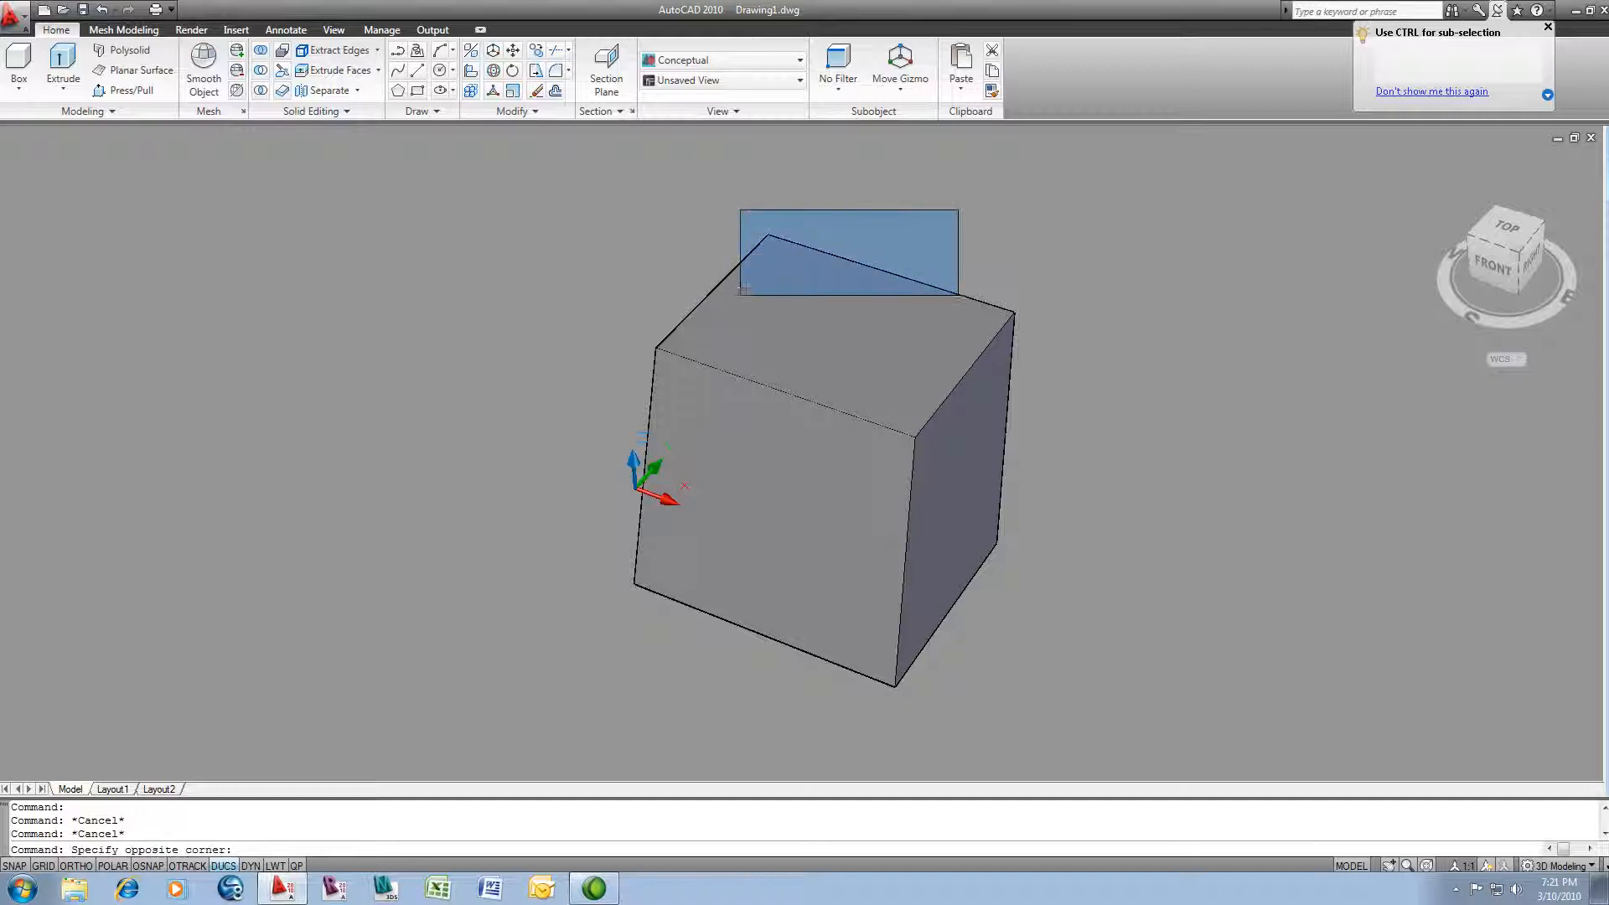
ctrl+click(1042, 333)
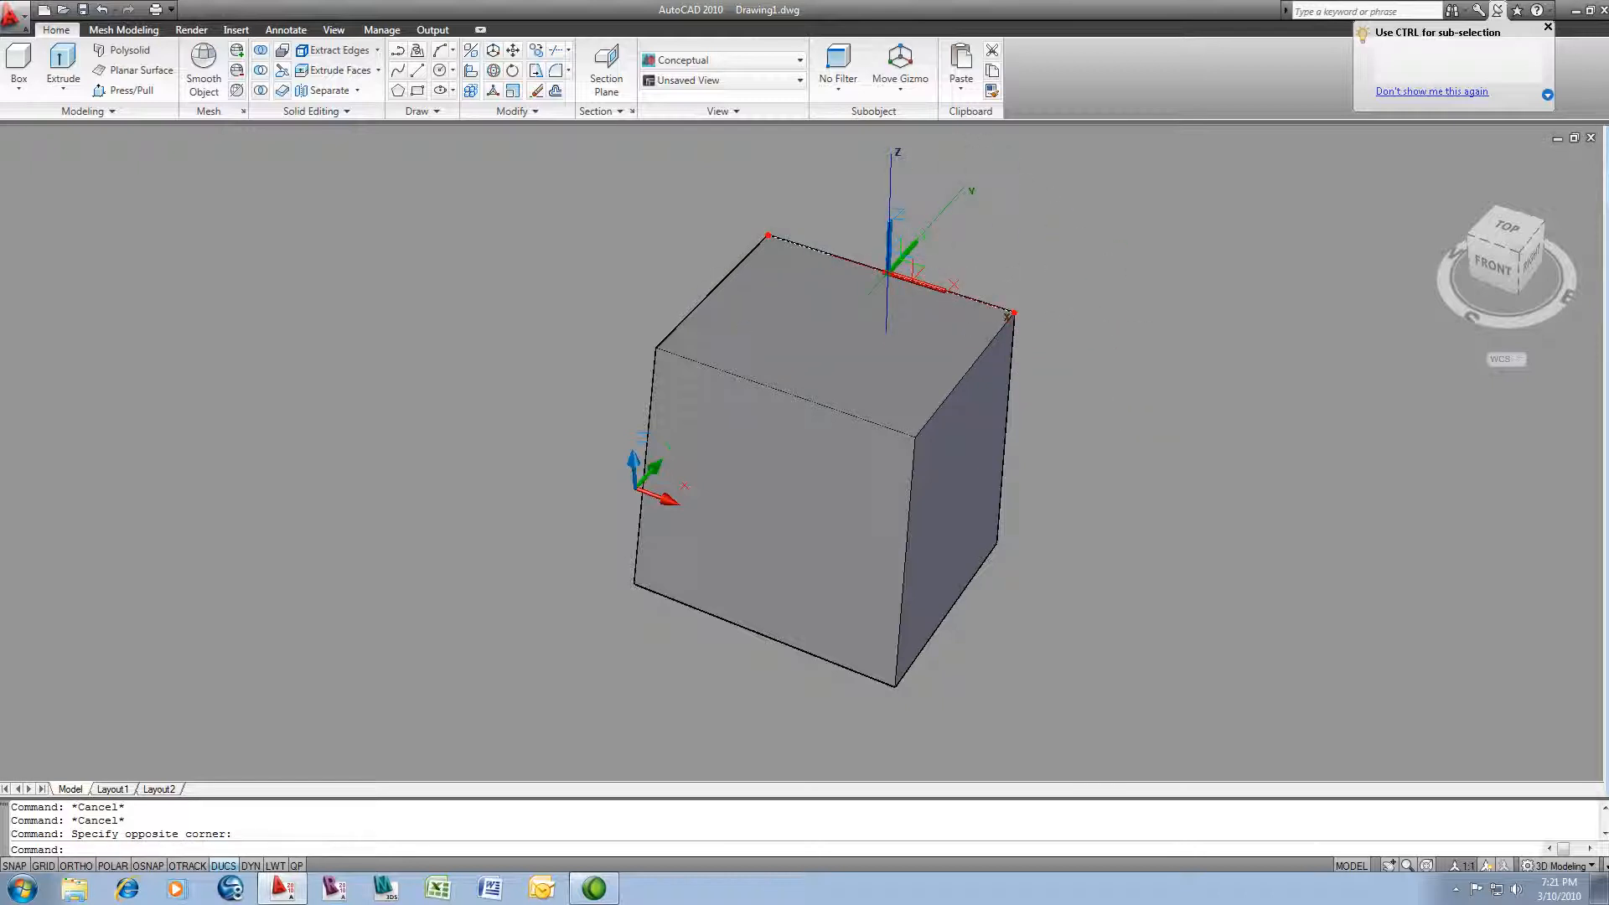
scroll(890, 272, up, 3)
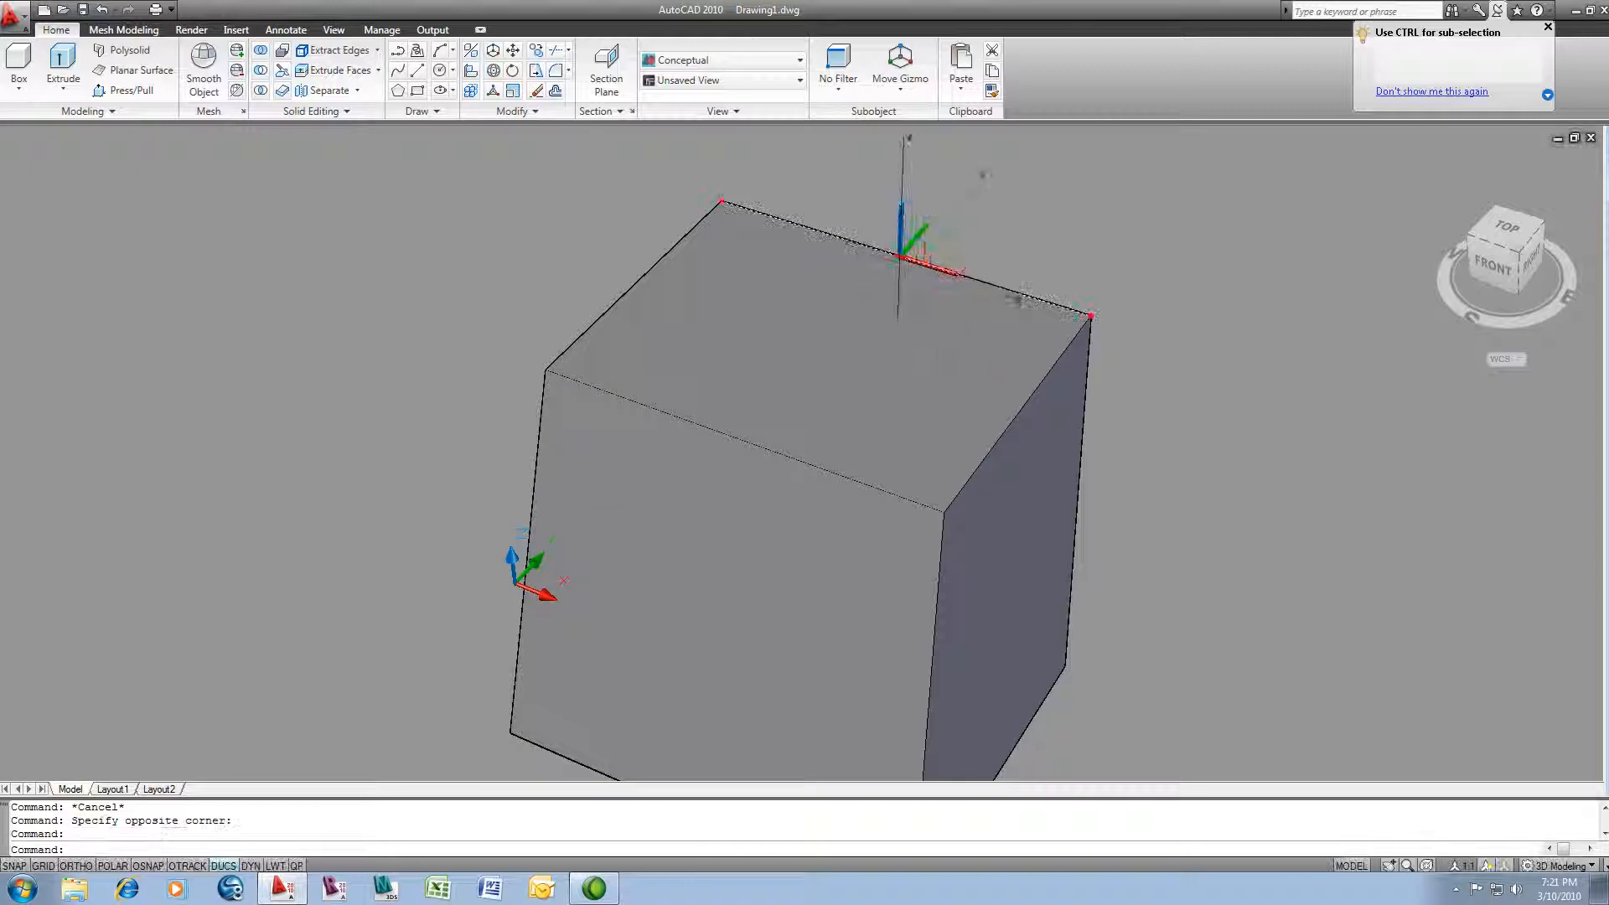
shift+middle_drag(900, 268, 652, 401)
scroll(1110, 476, up, 2)
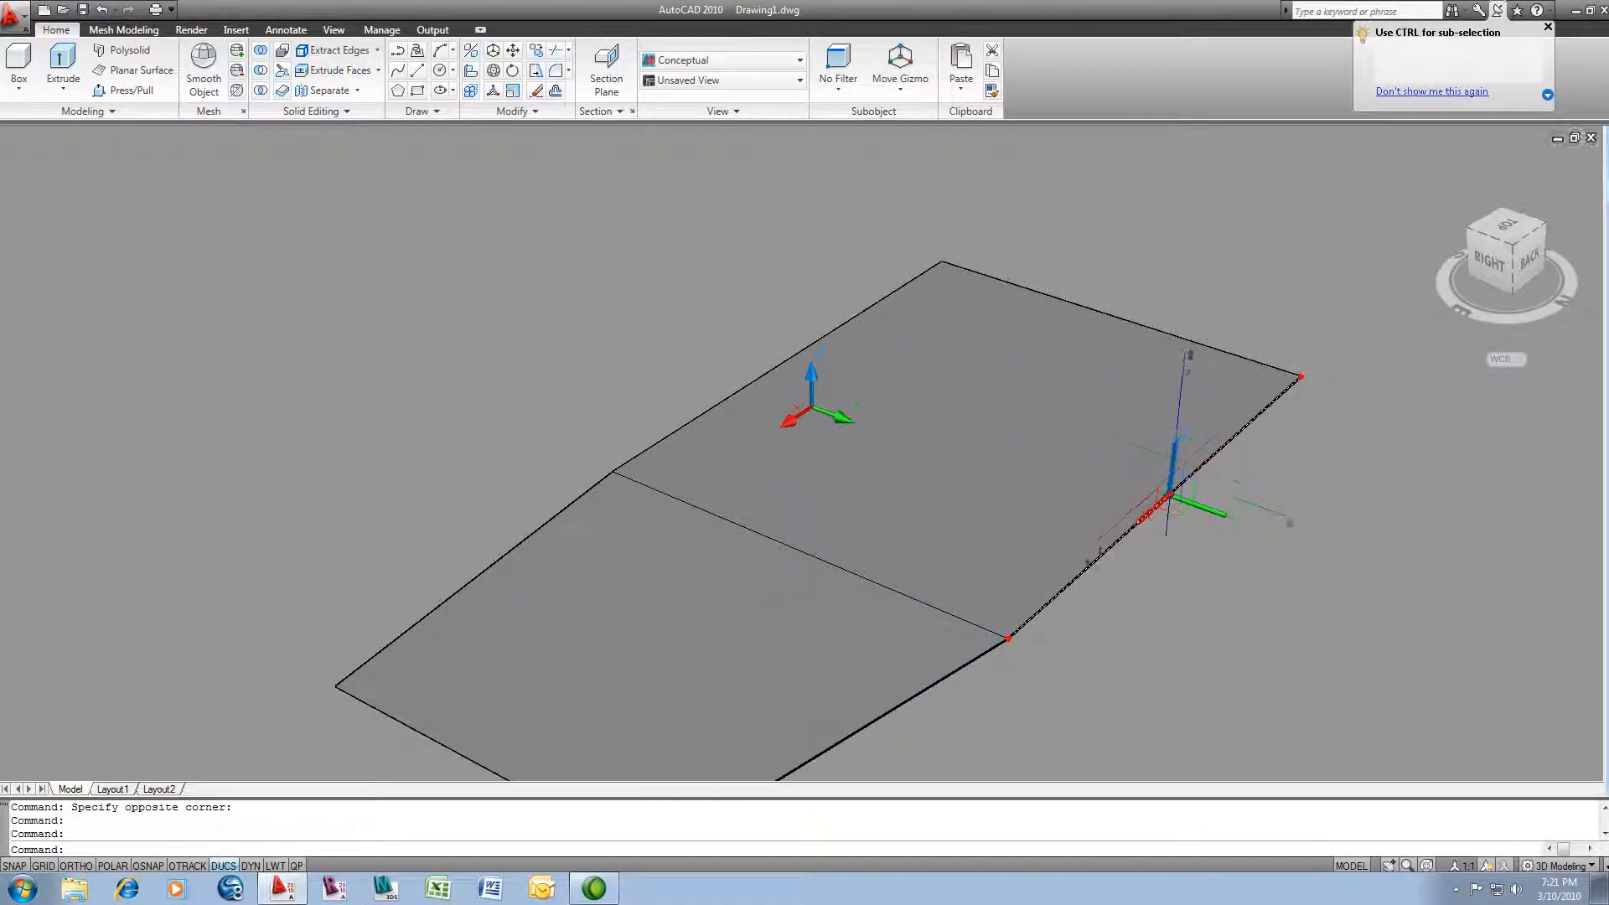
shift+middle_drag(1167, 496, 1379, 593)
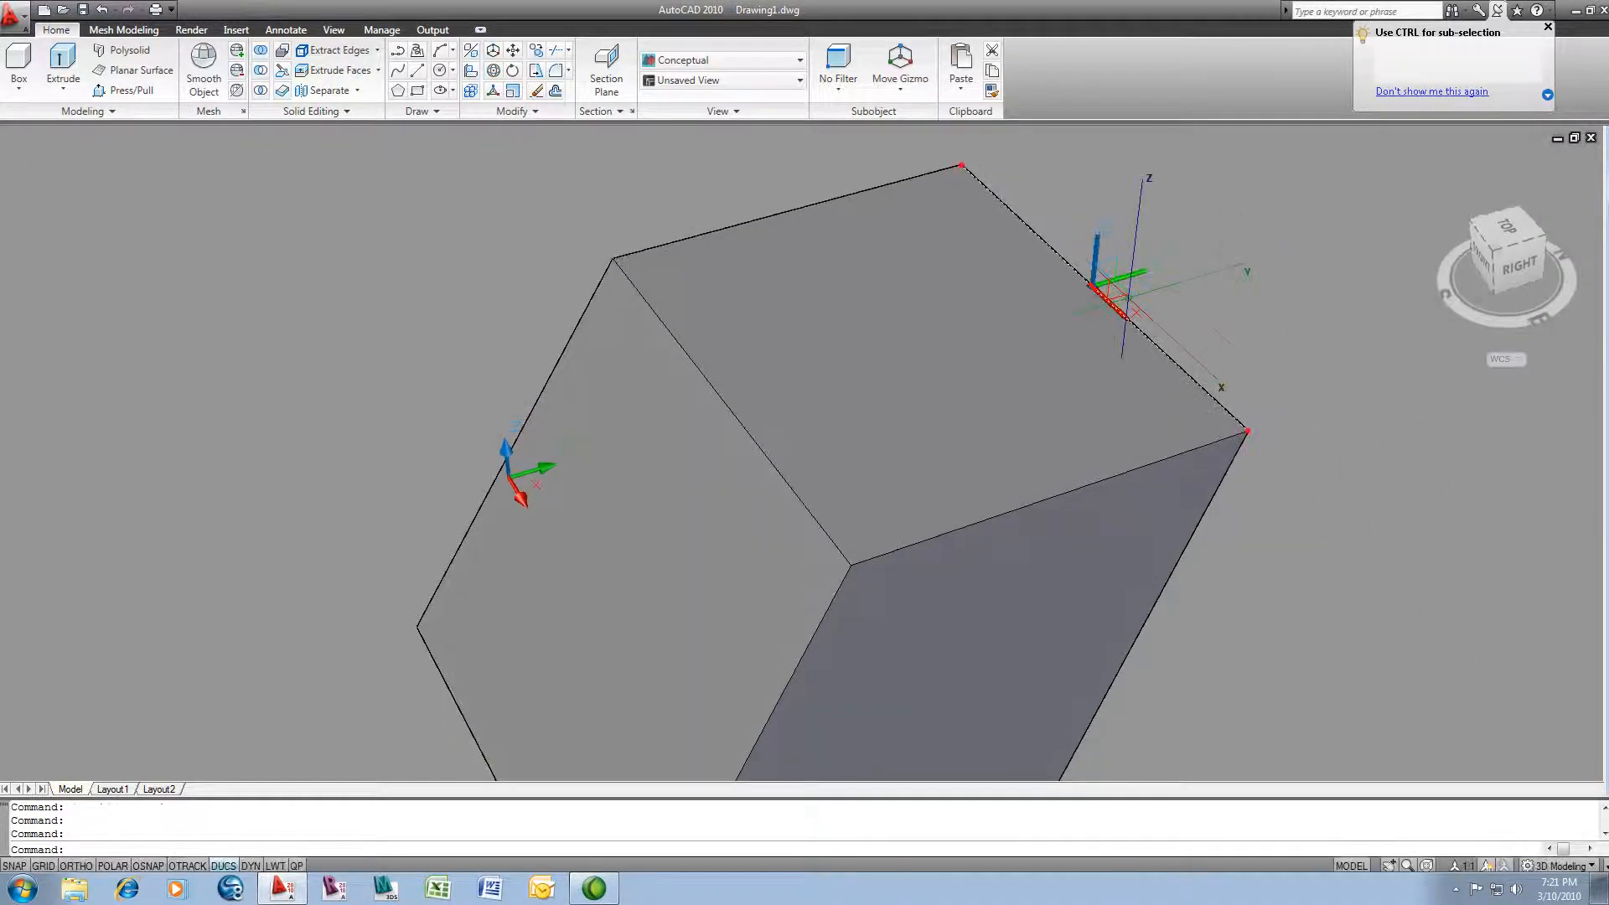
Try to stretch the selected back edge and its vertices outward from the solid, then cancel the stretch
click(1091, 286)
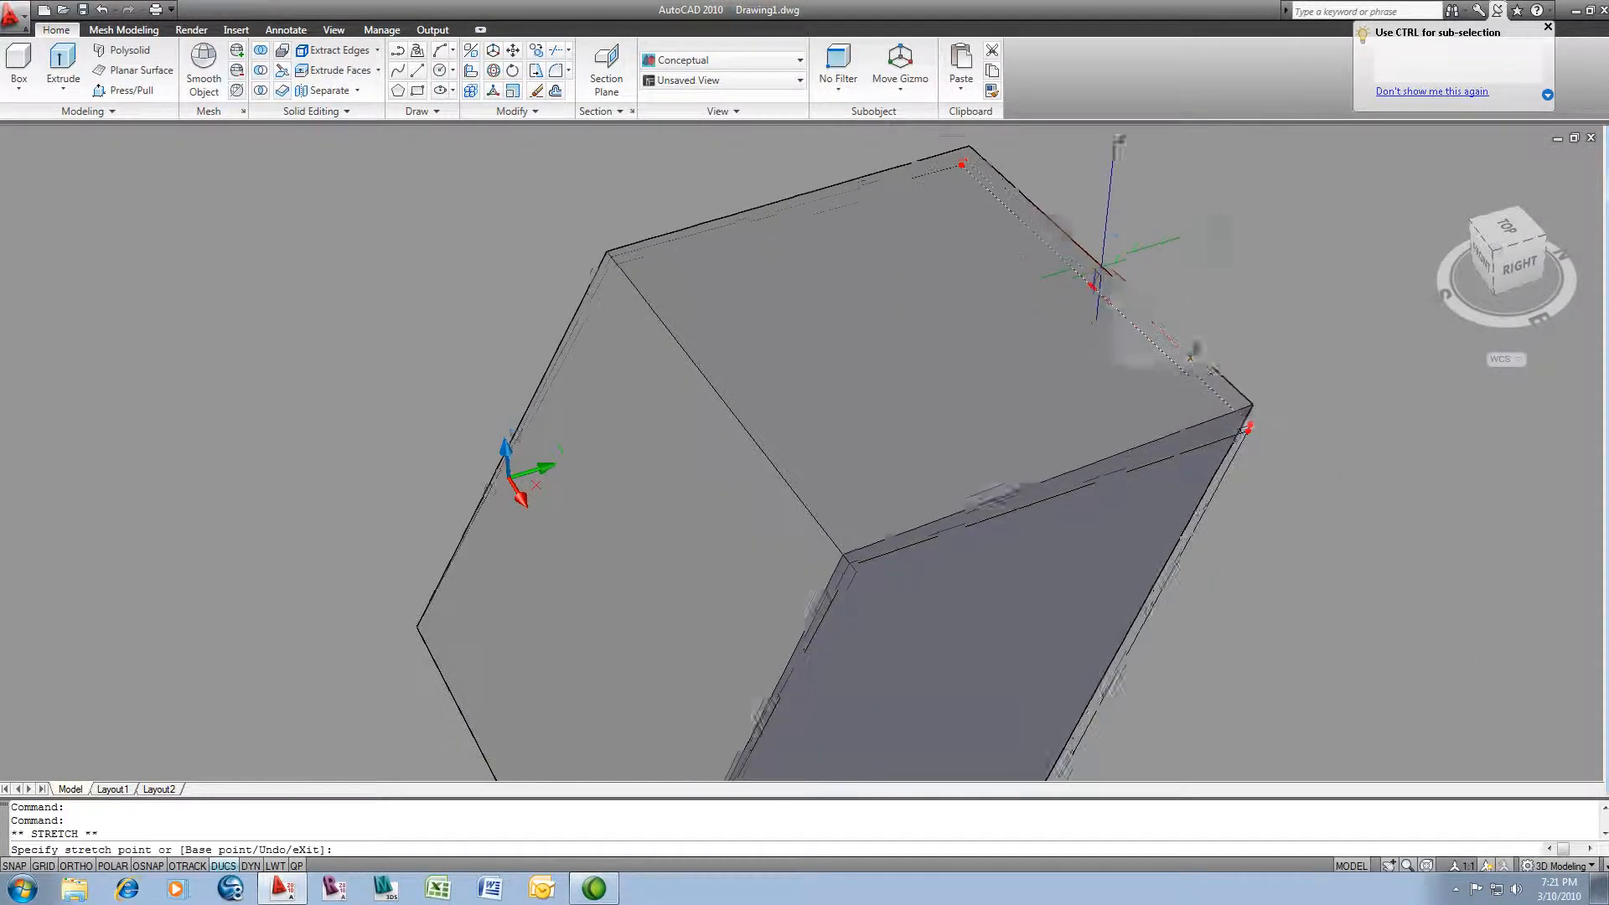
scroll(1068, 203, down, 2)
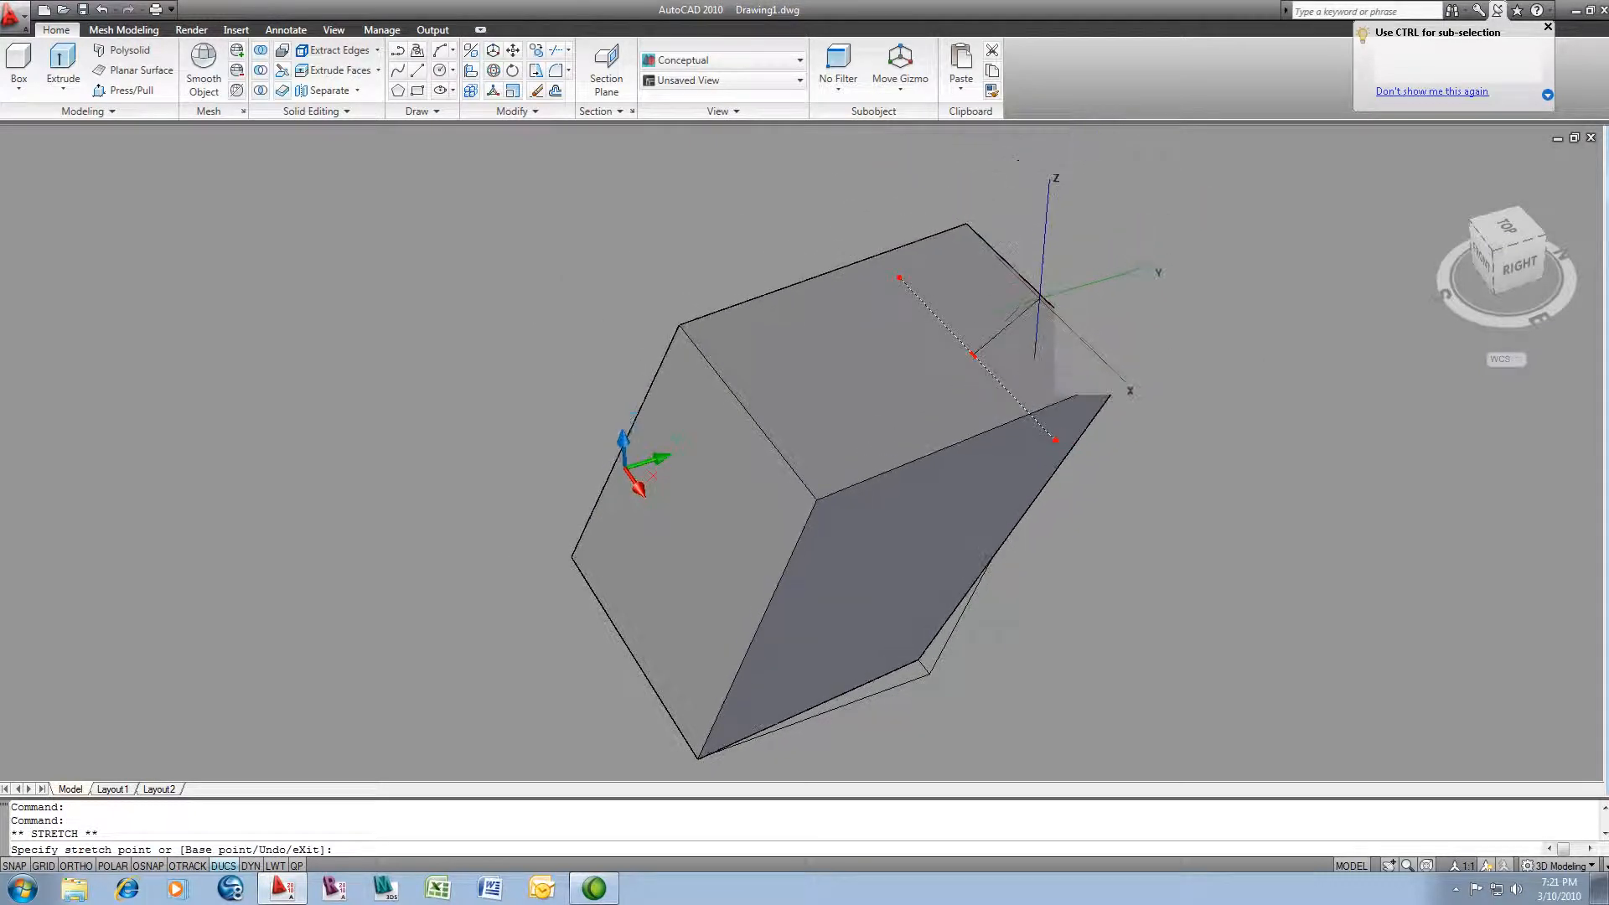
key(Escape)
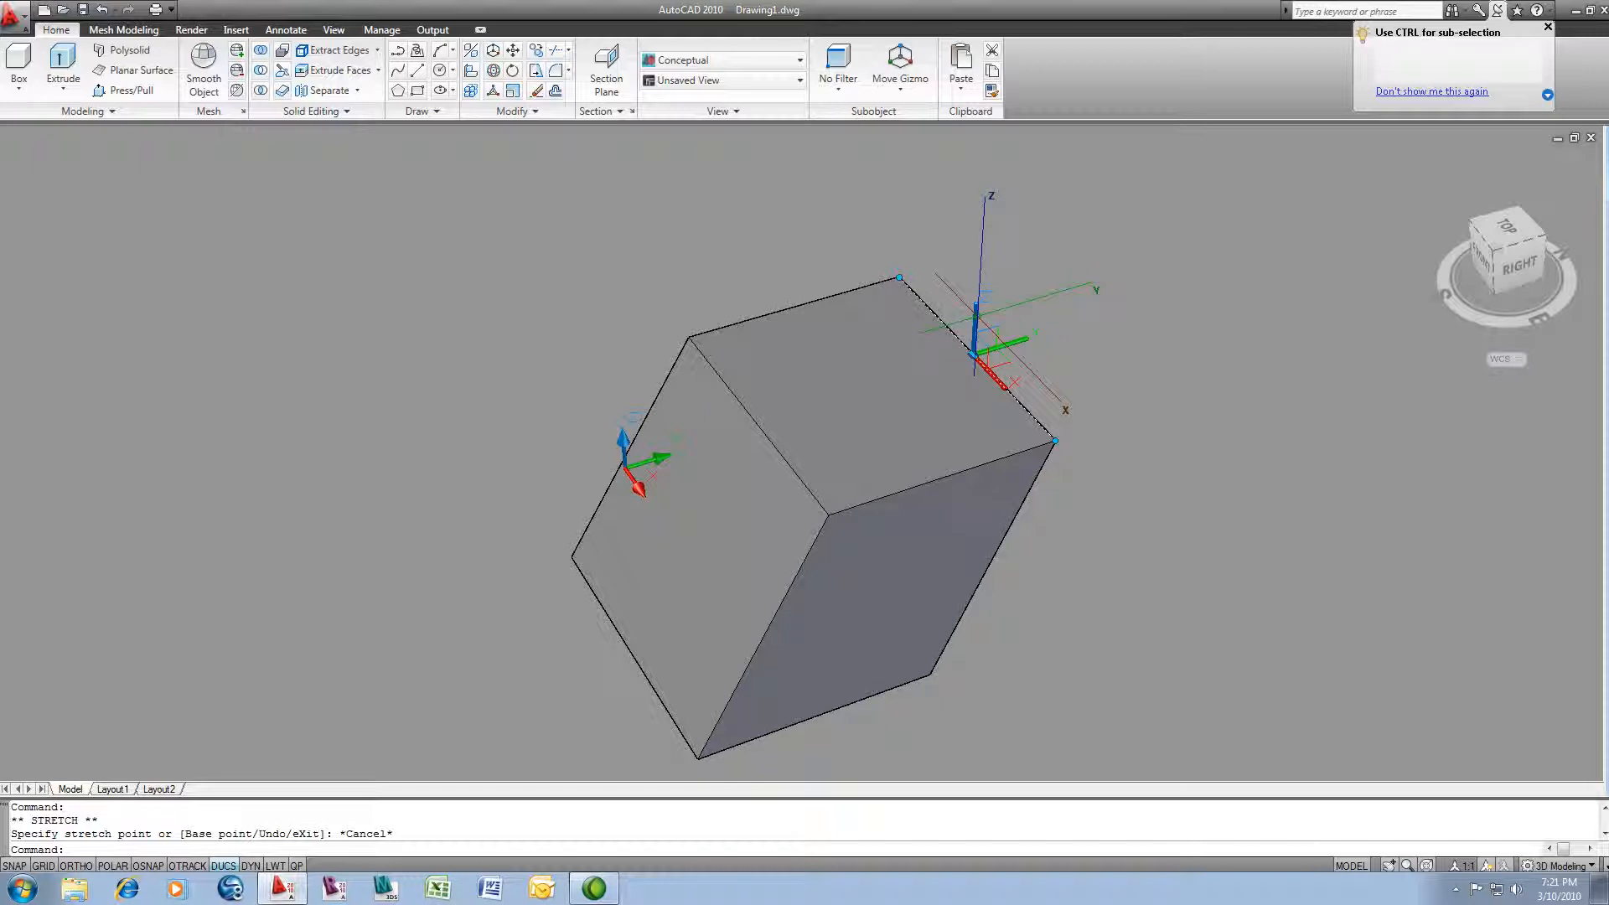
Move the selected back top edge and its end vertices upward along the Z axis, then clear the selection
scroll(998, 316, up, 1)
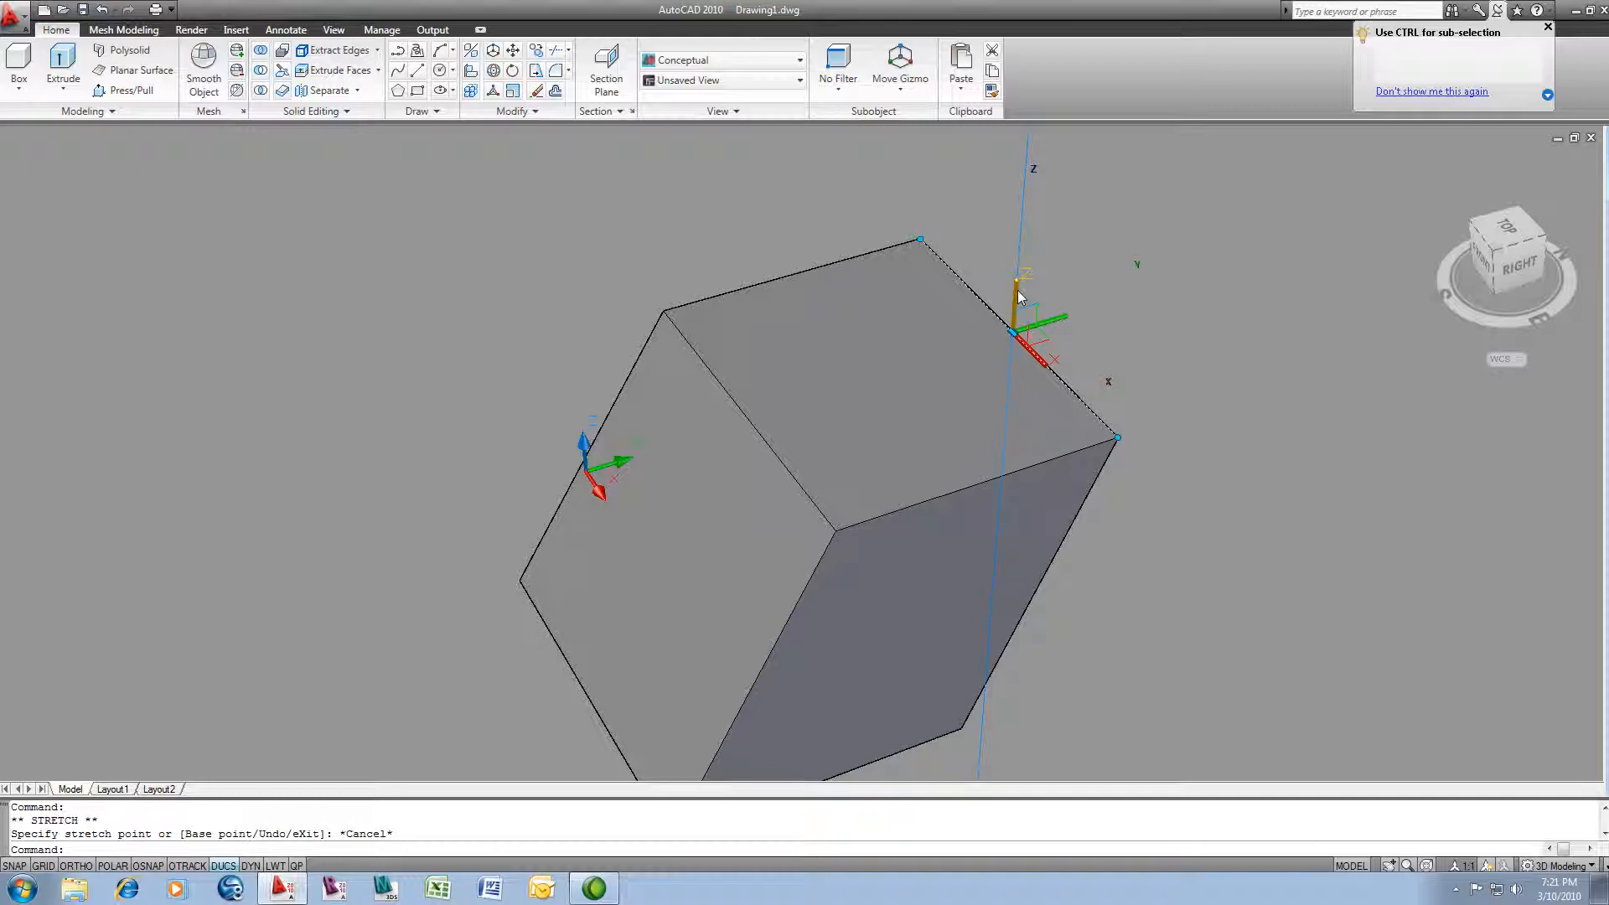
drag(1018, 295, 1022, 226)
click(1019, 261)
middle_drag(1097, 337, 1057, 347)
shift+middle_drag(1081, 434, 877, 474)
shift+middle_drag(939, 516, 998, 528)
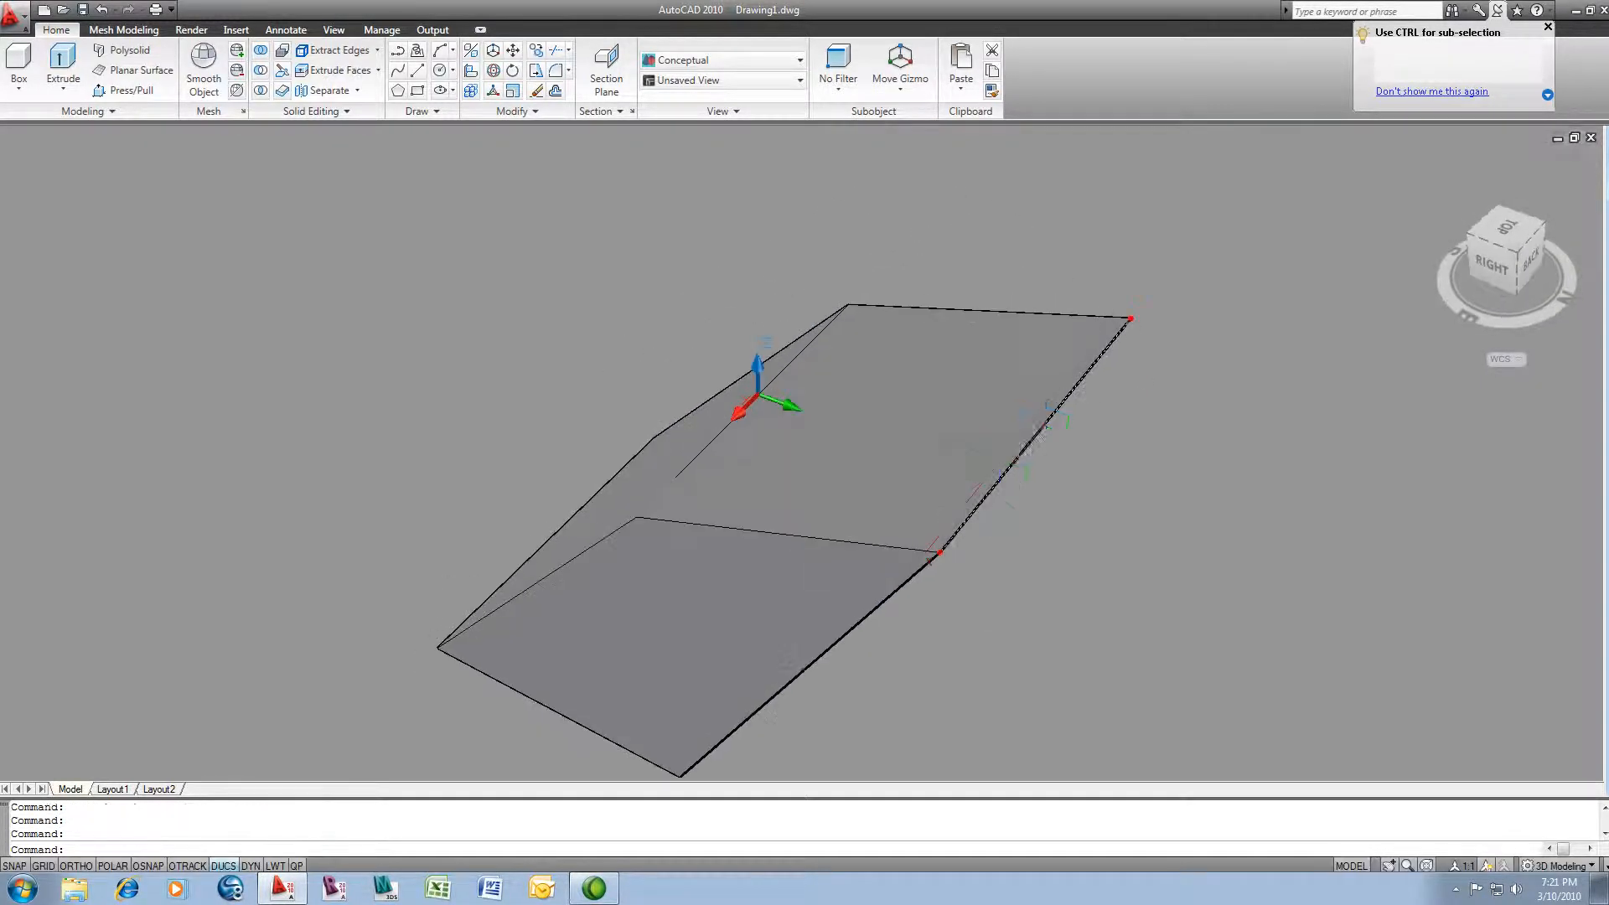
click(846, 210)
key(Escape)
key(Escape)
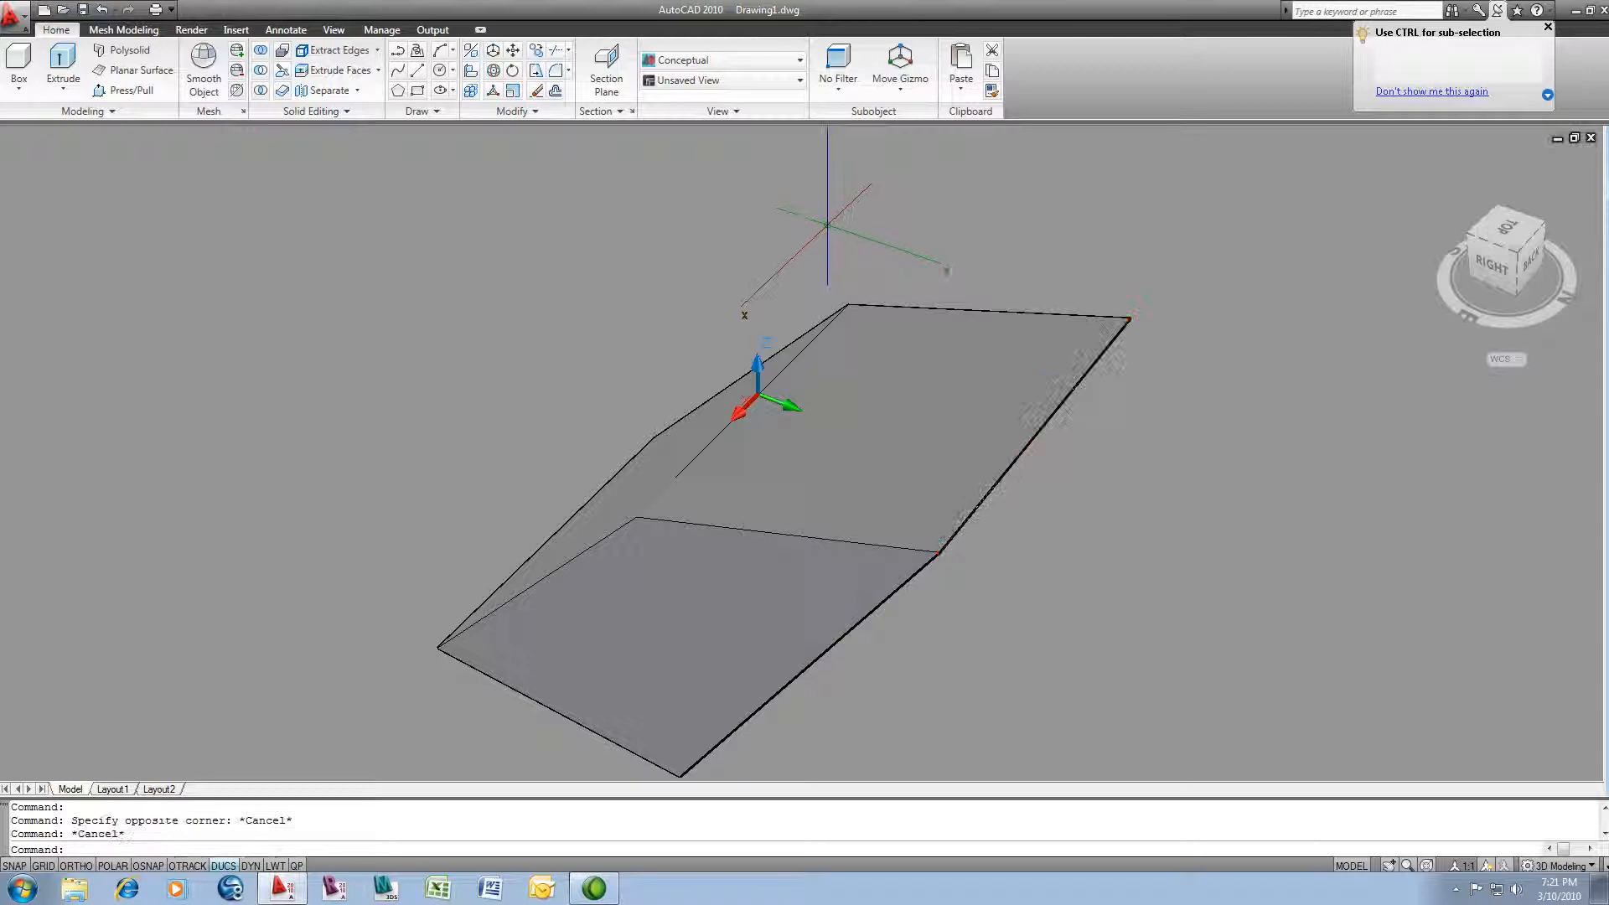
Select only the edge shared by the solid's top and end faces, then clear the selection
click(855, 377)
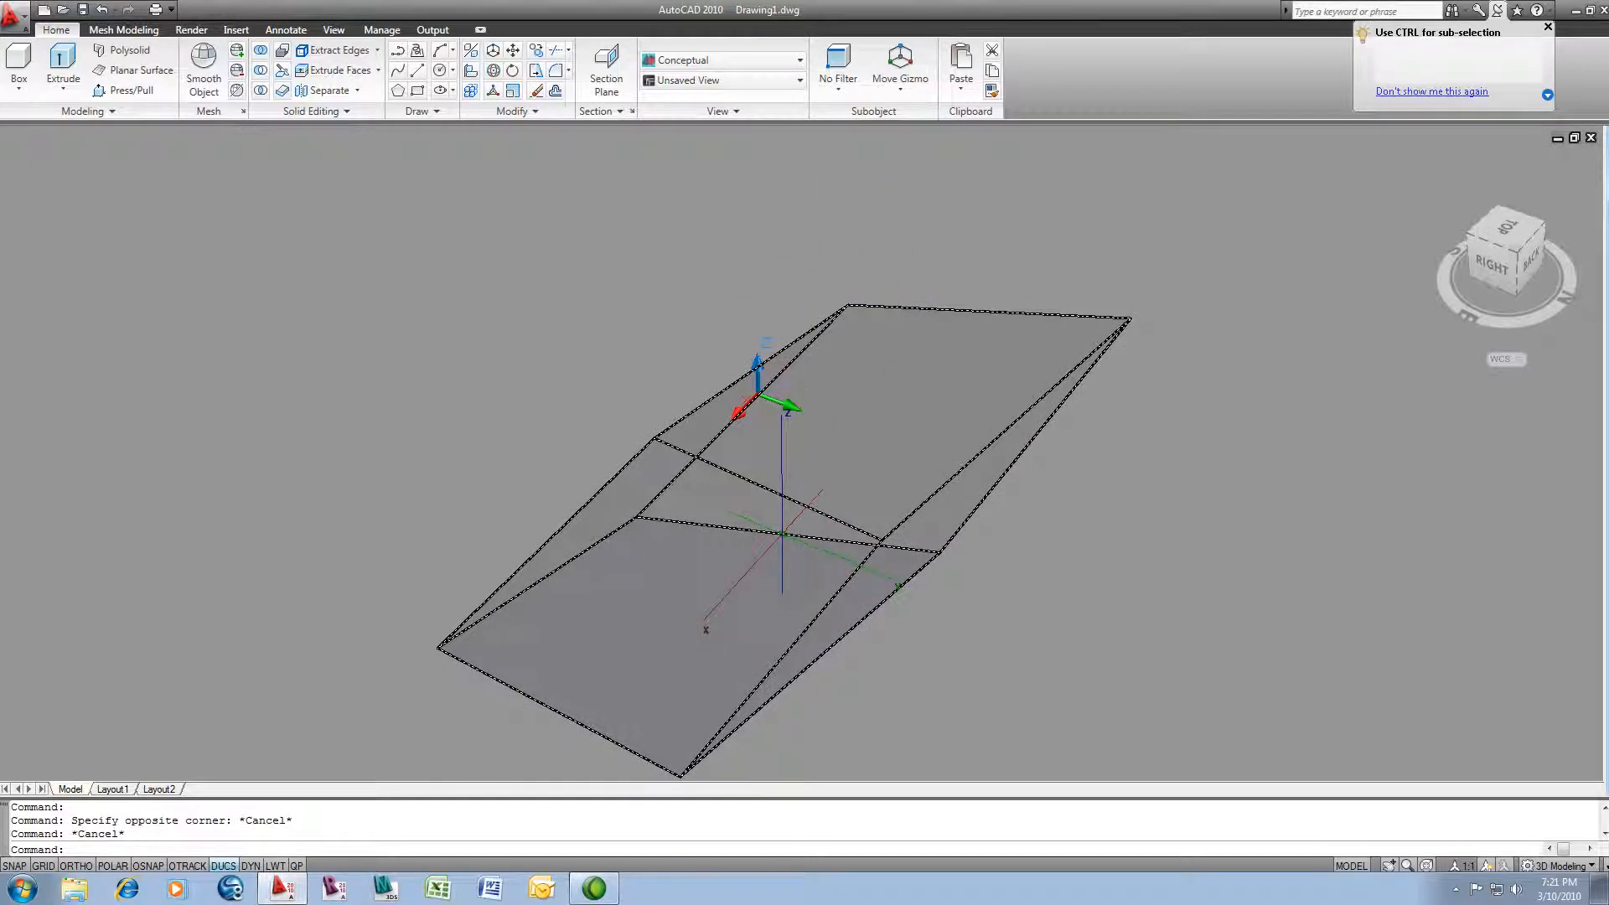
ctrl+click(782, 534)
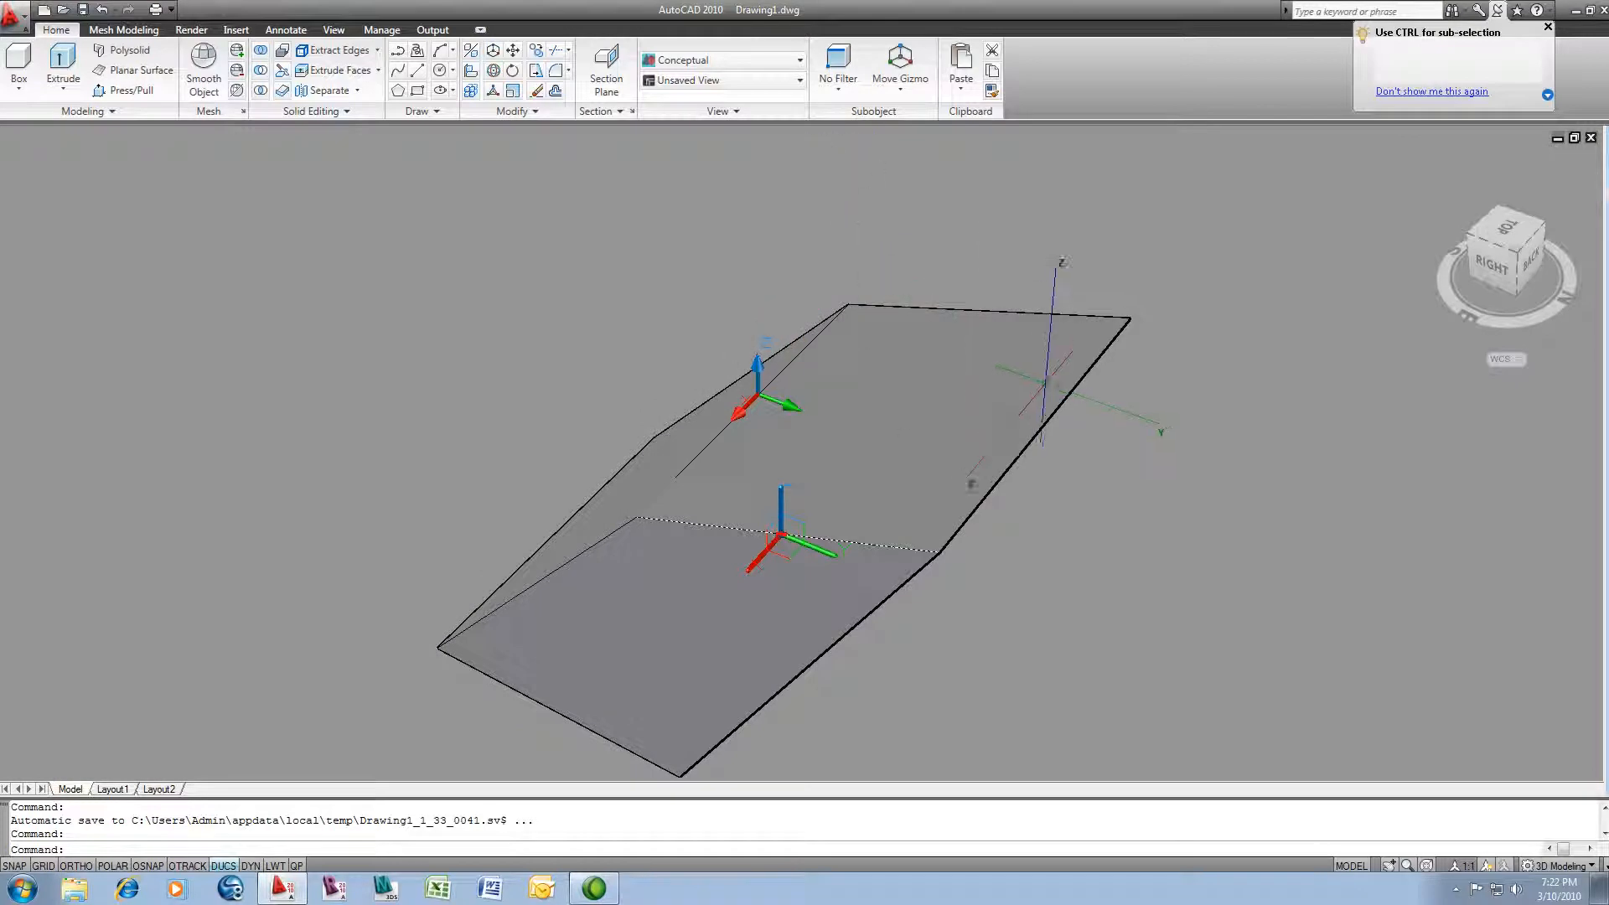
shift+middle_drag(1005, 502, 1015, 524)
shift+middle_drag(1266, 462, 927, 218)
click(903, 334)
key(Escape)
key(Escape)
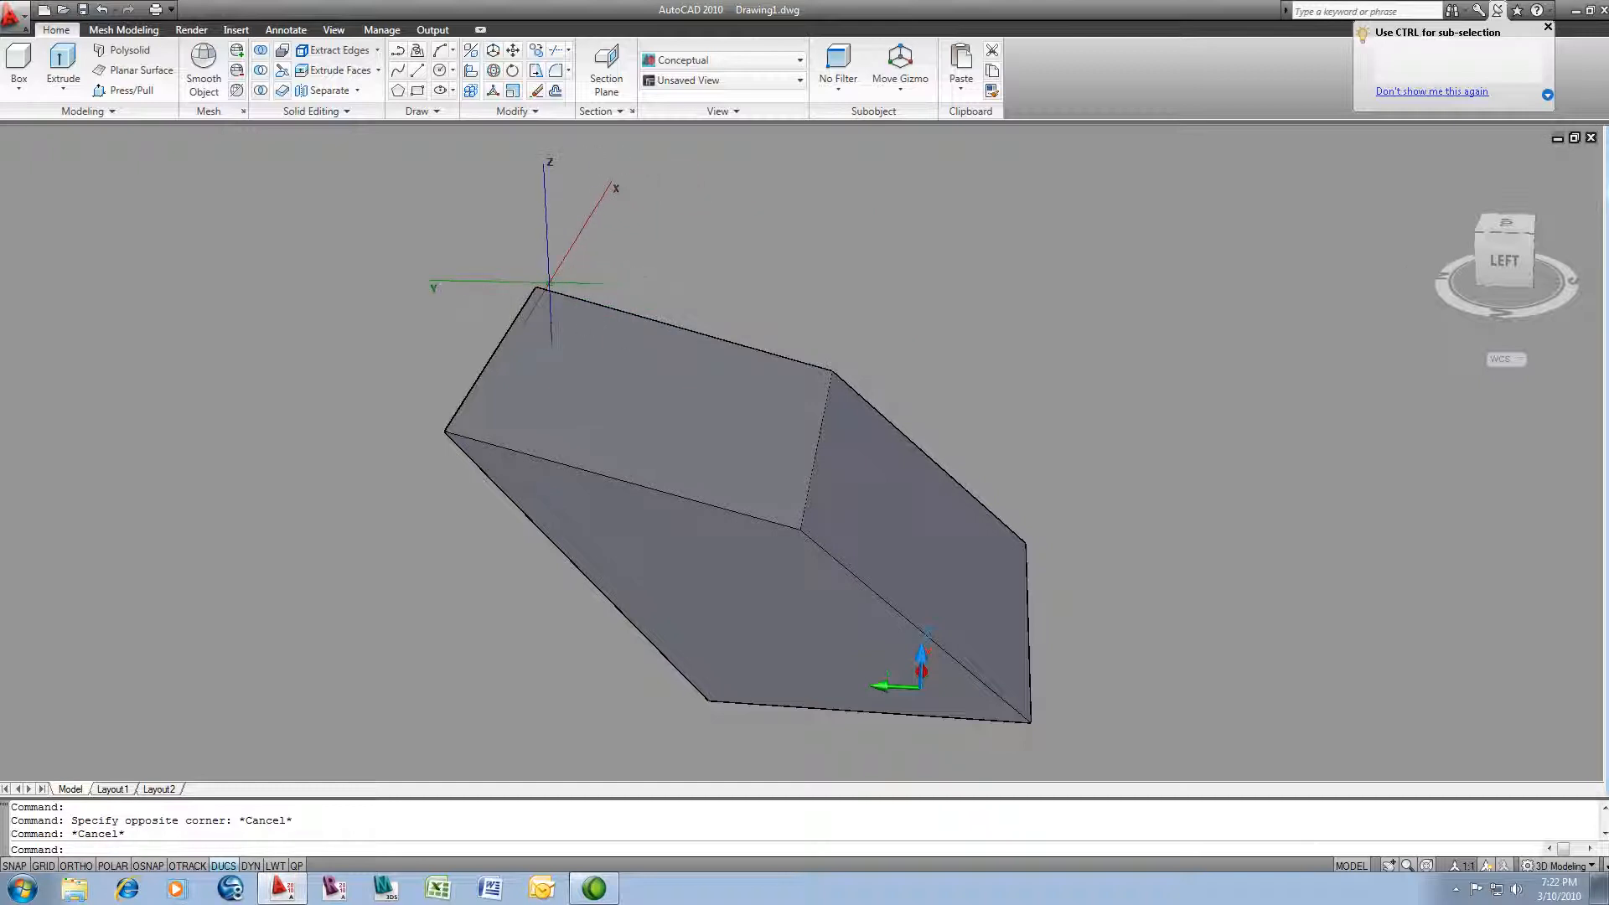
Window-select the raised top edge together with its two end vertices, then clear the selection
click(492, 253)
ctrl+click(862, 383)
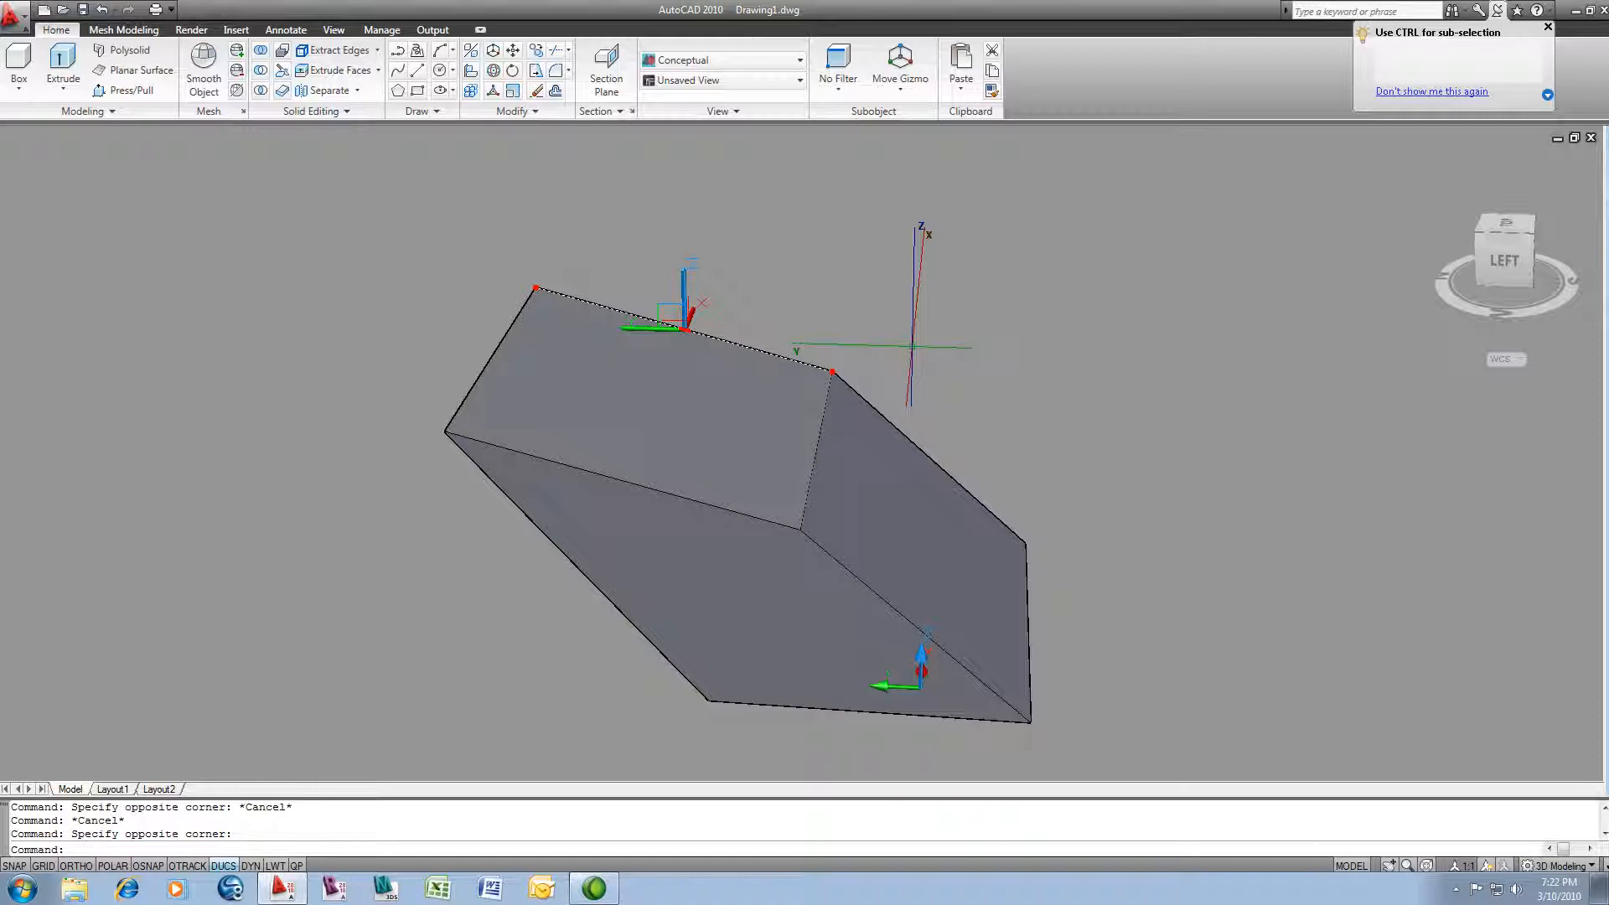
key(Escape)
Select the solid's upper back face and the adjoining lower side face, then clear both
middle_drag(919, 369, 893, 404)
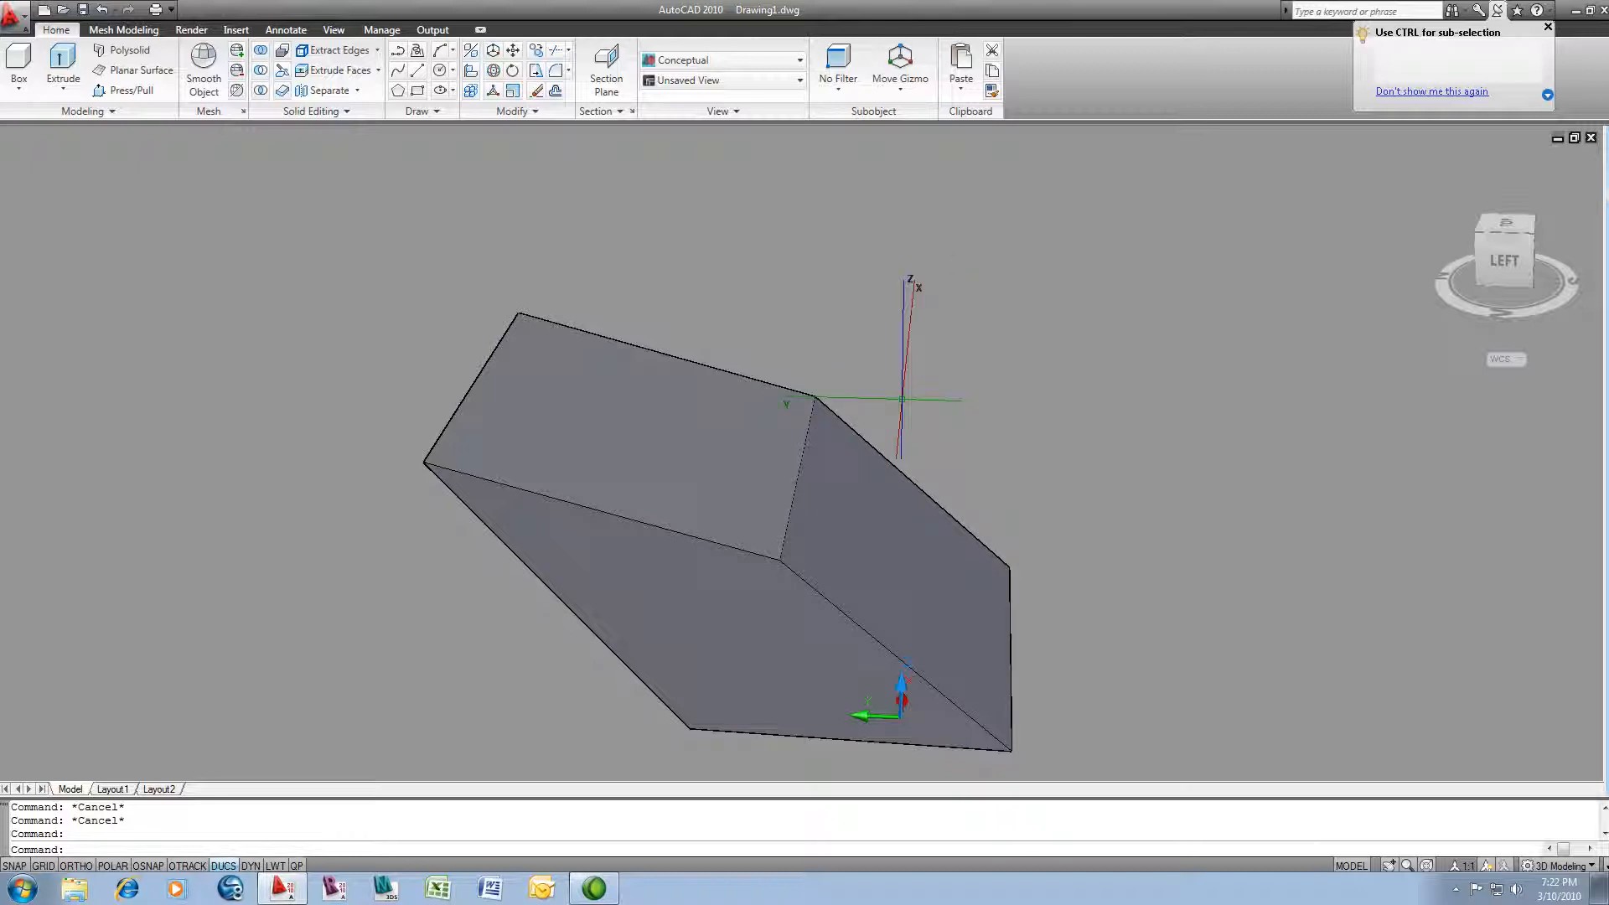
click(825, 470)
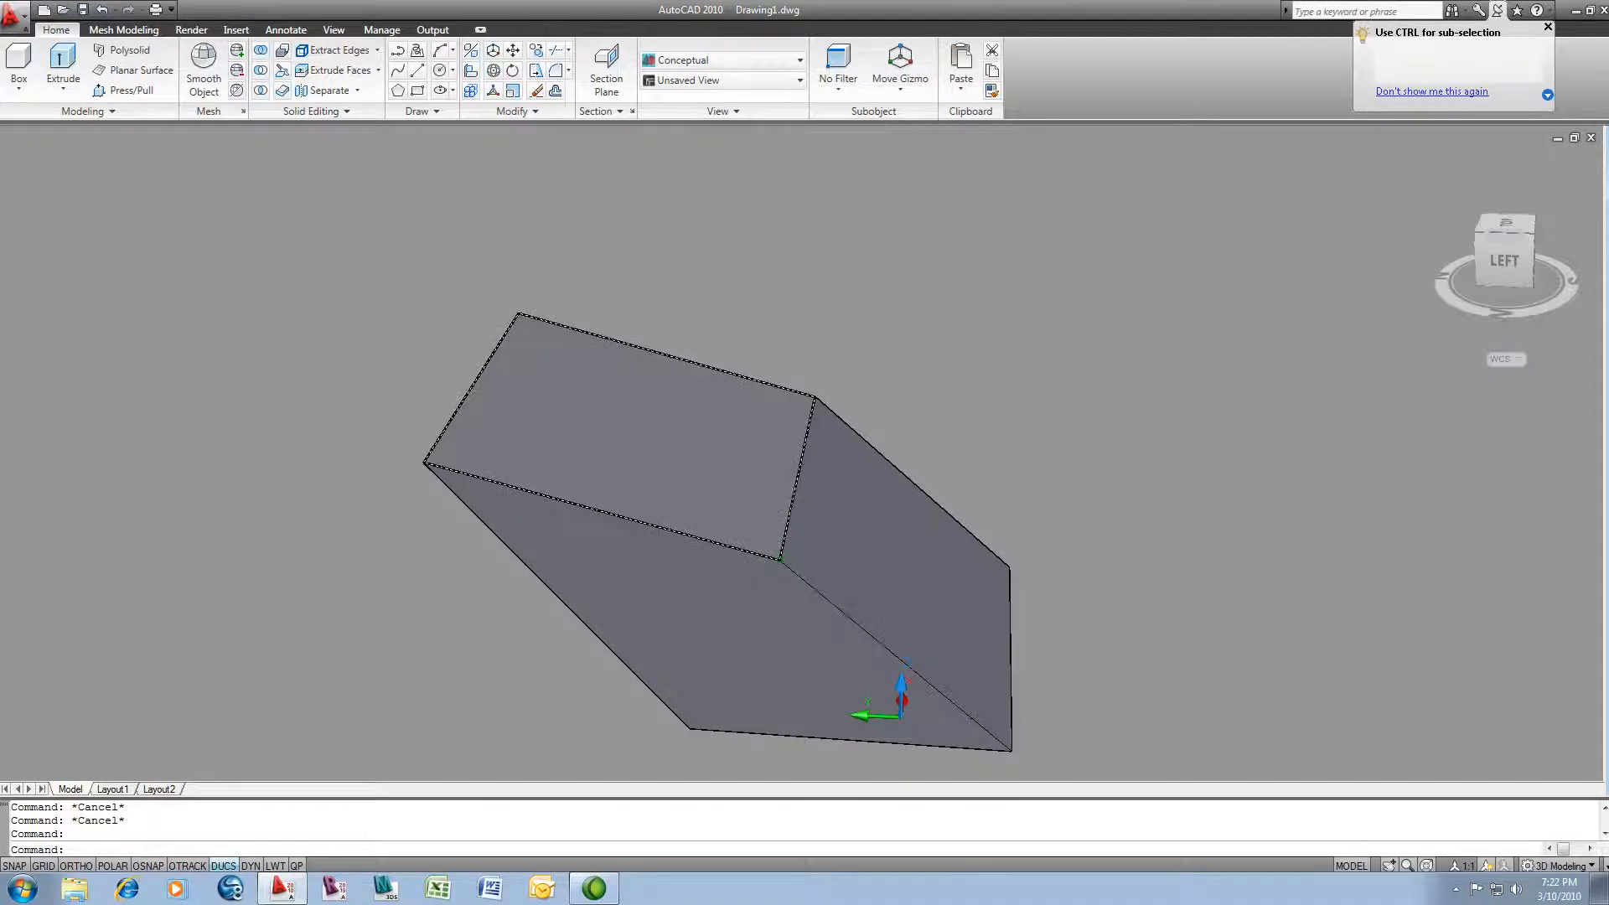
click(638, 427)
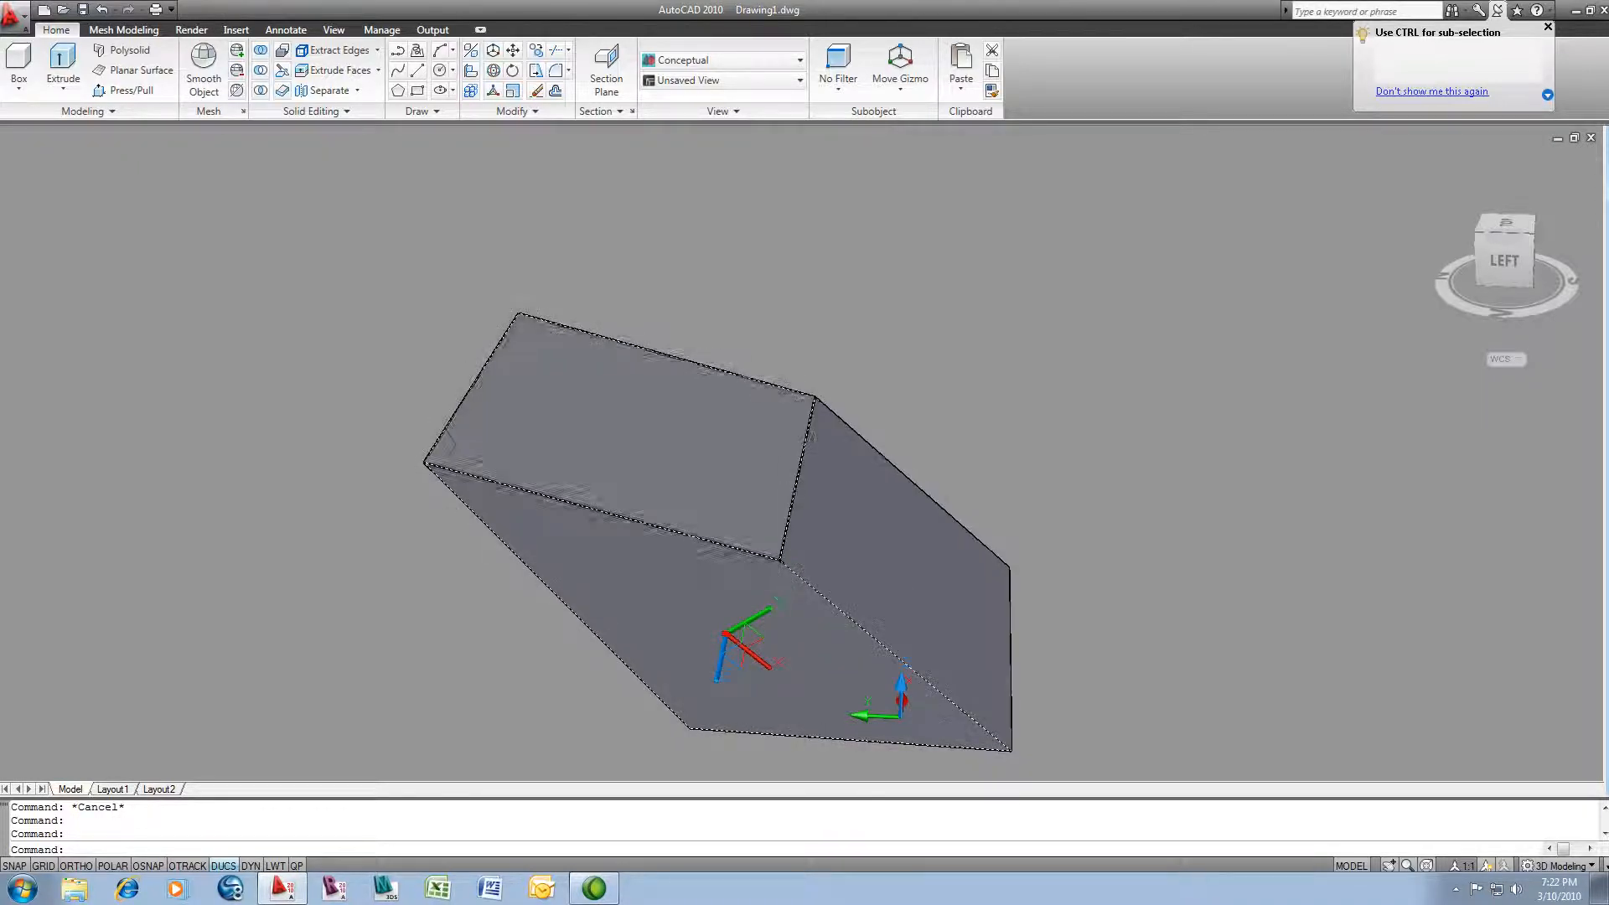
key(Escape)
key(Escape)
key(Escape)
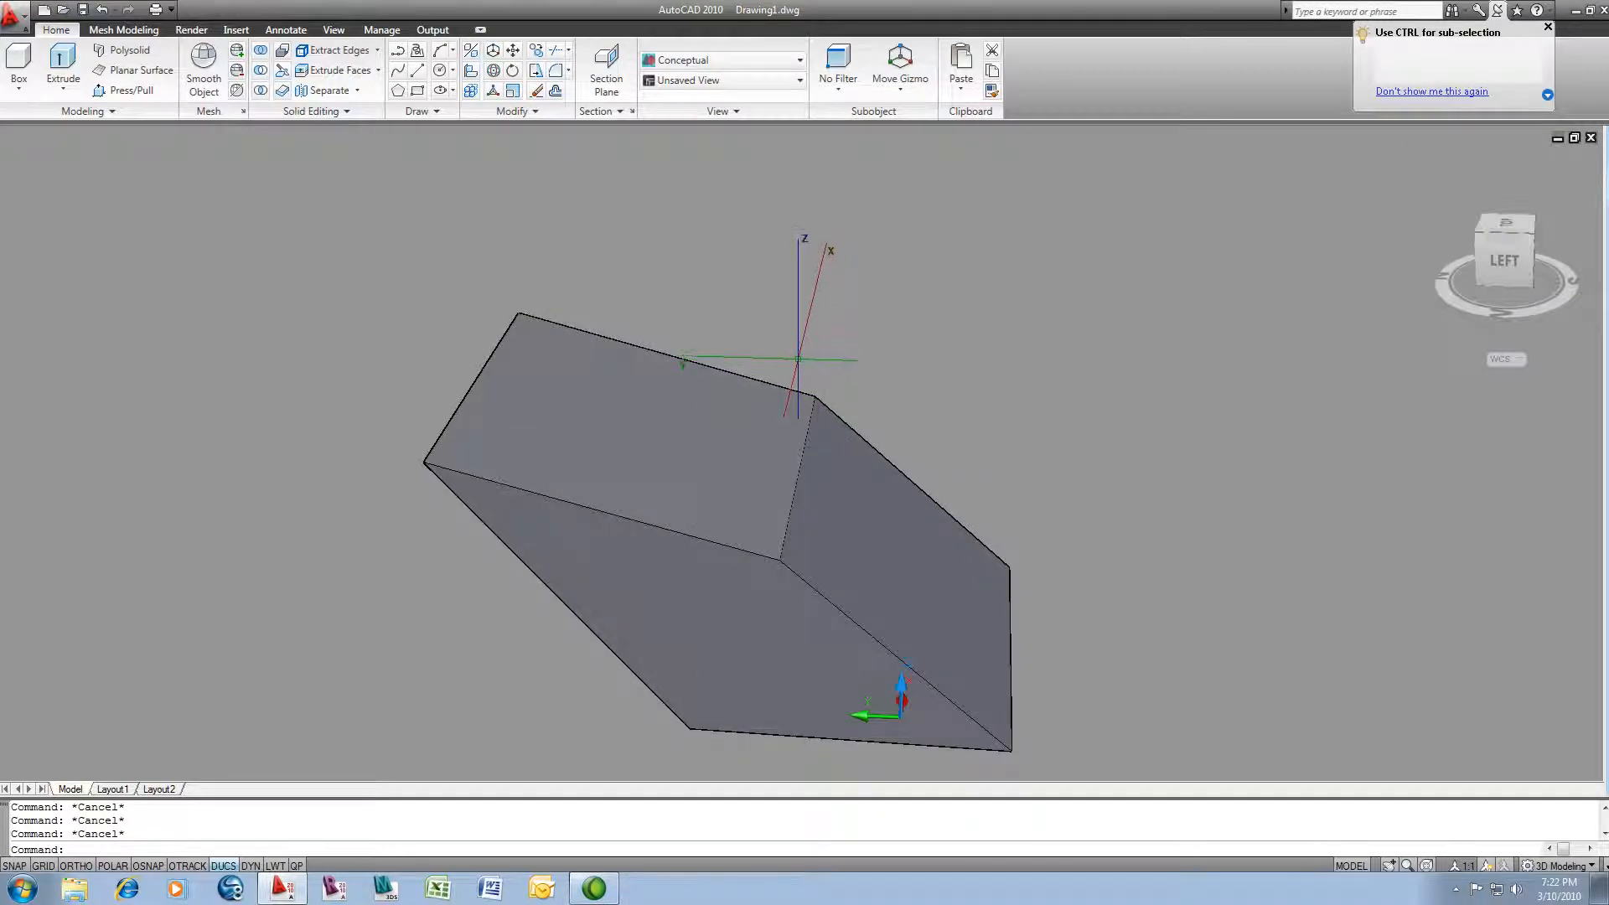
Window-select the single corner vertex on the raised top edge, move it outward along the Y axis, and clear the selection
click(794, 360)
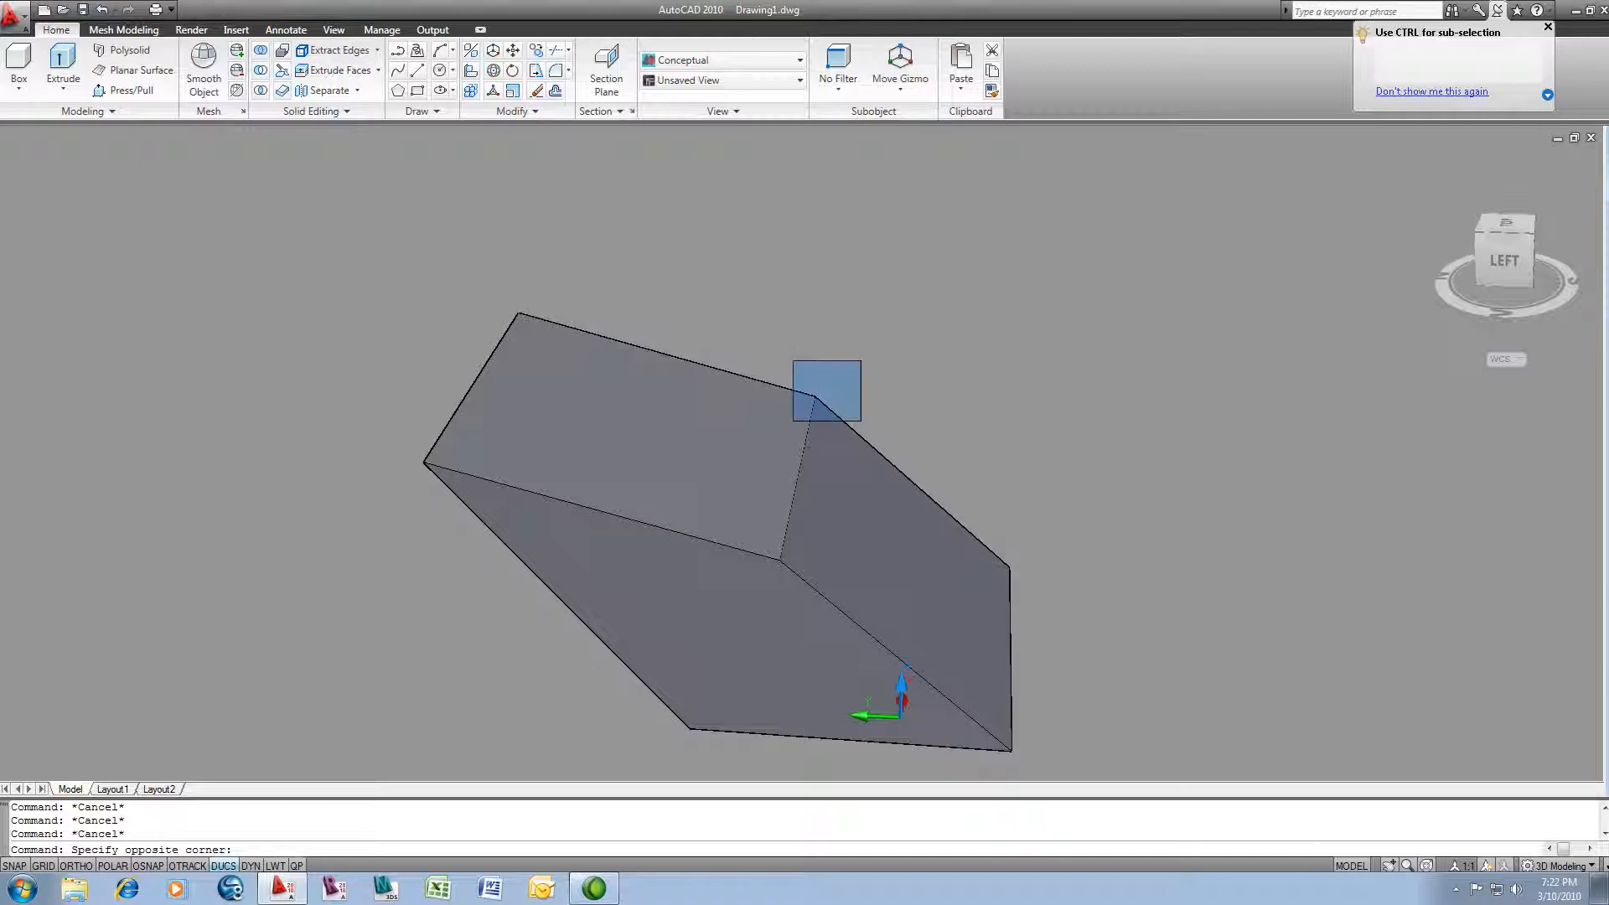
ctrl+click(861, 421)
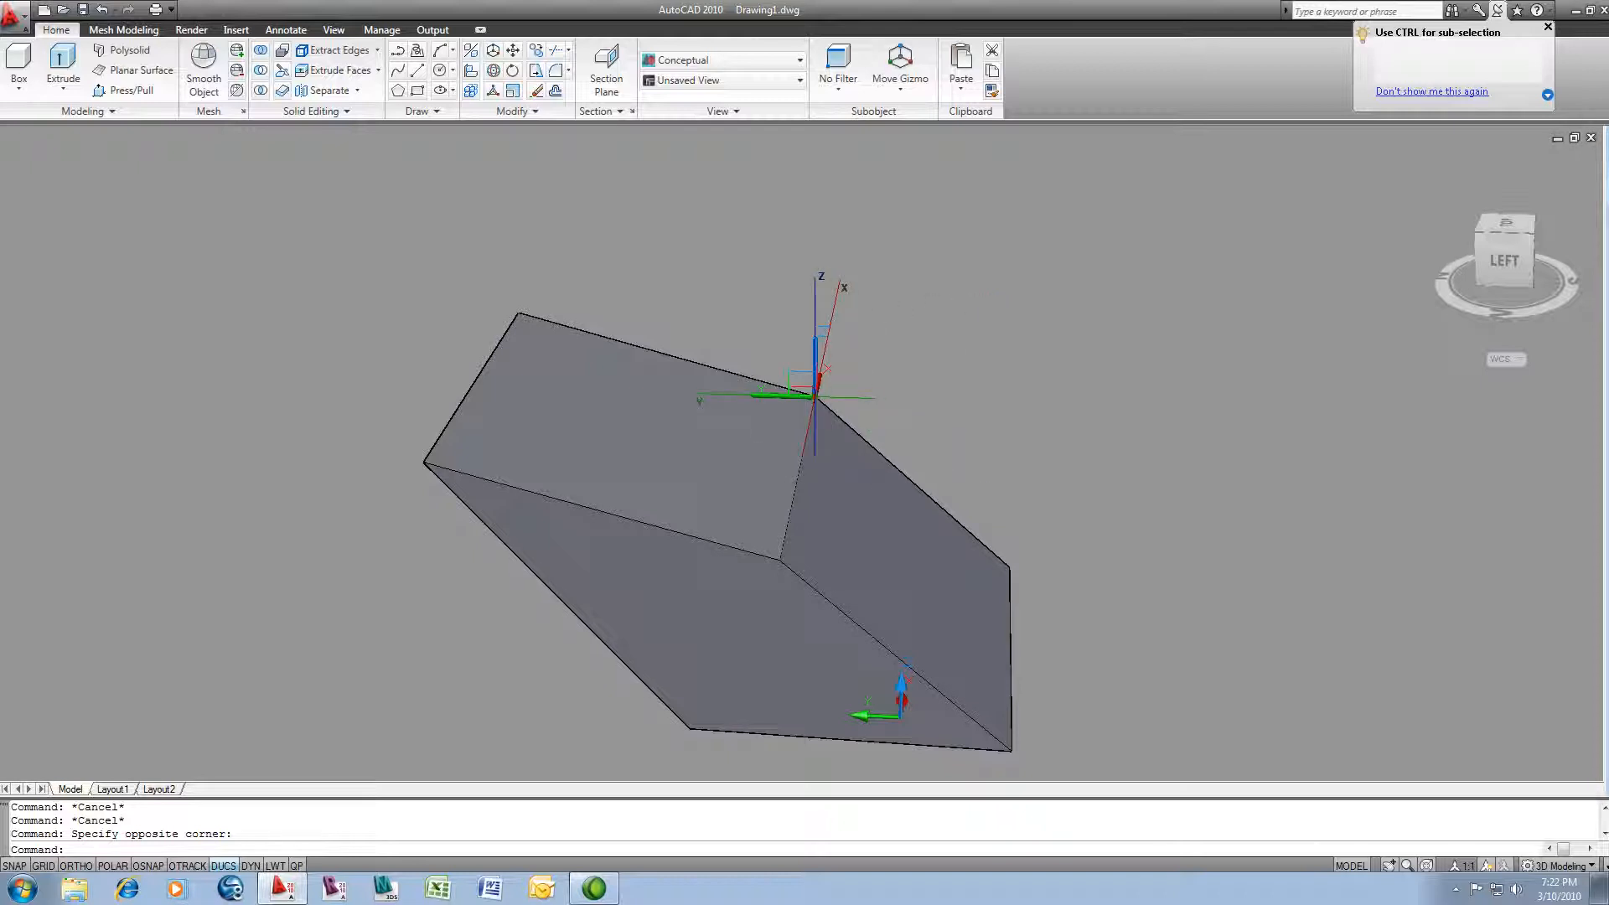
click(778, 402)
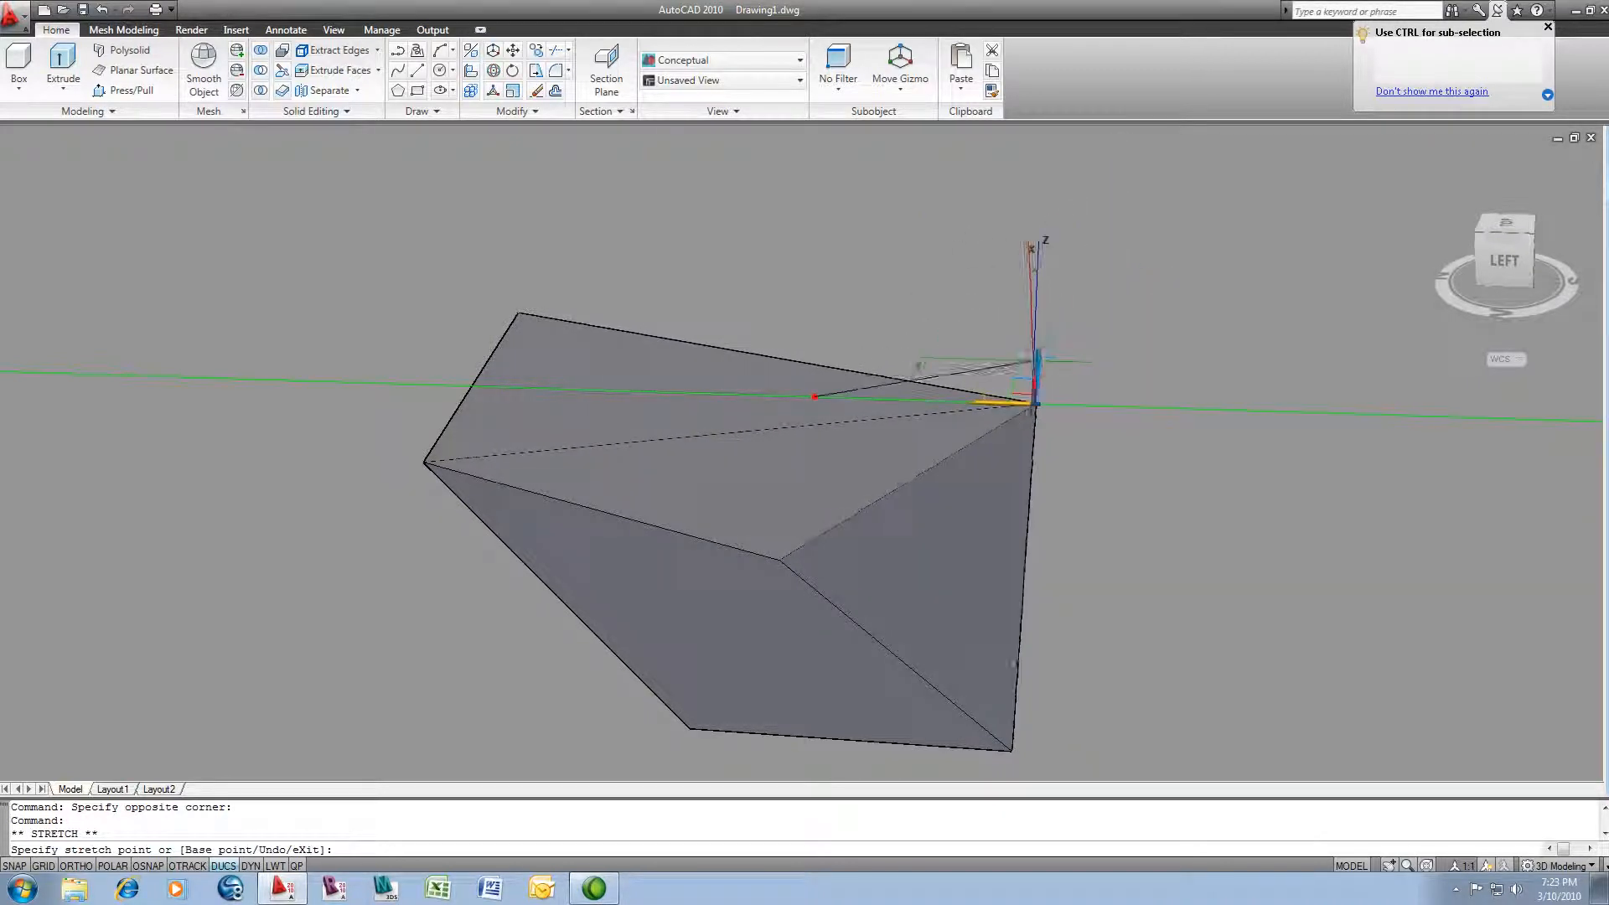
click(1031, 405)
shift+middle_drag(1114, 586, 687, 587)
shift+middle_drag(1068, 519, 971, 467)
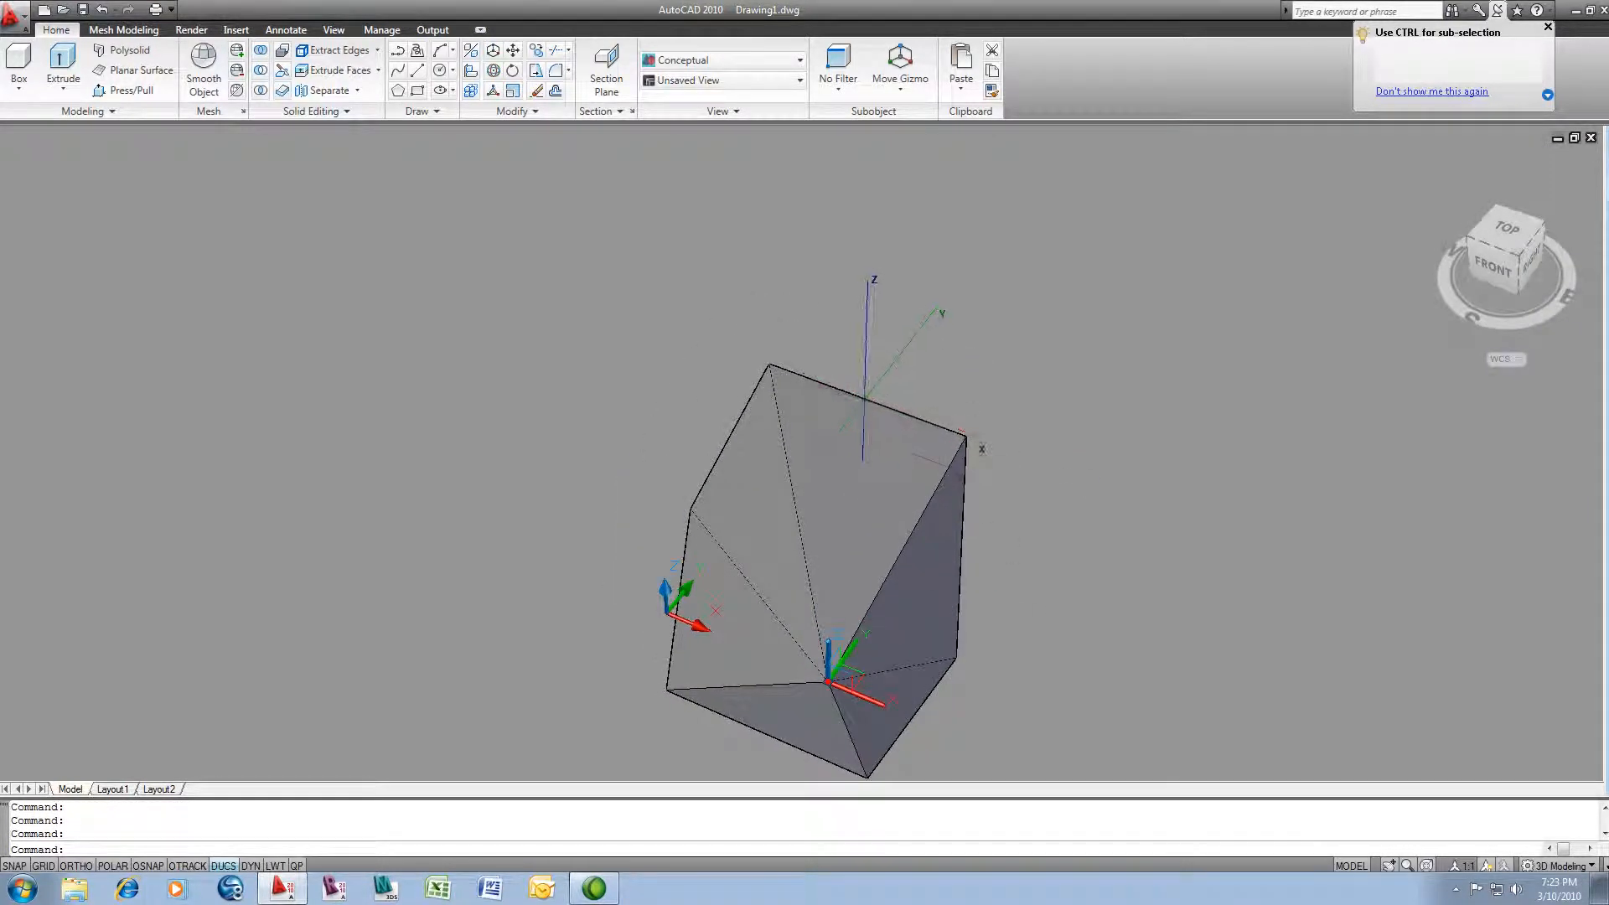
middle_drag(829, 468, 777, 546)
key(Escape)
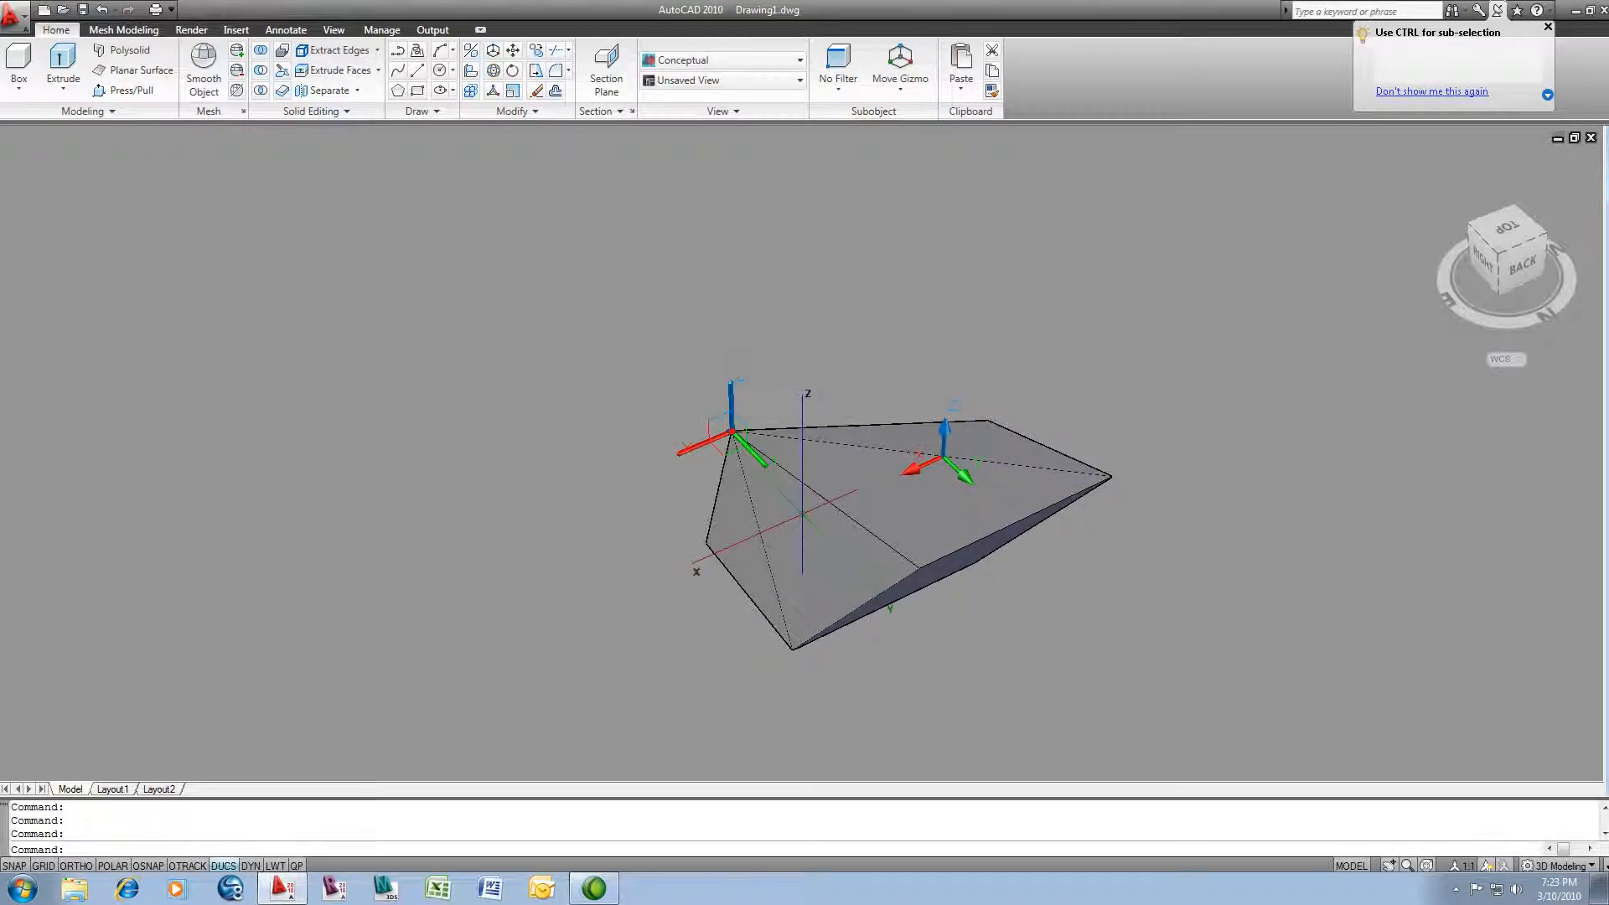
key(Escape)
middle_drag(896, 368, 778, 377)
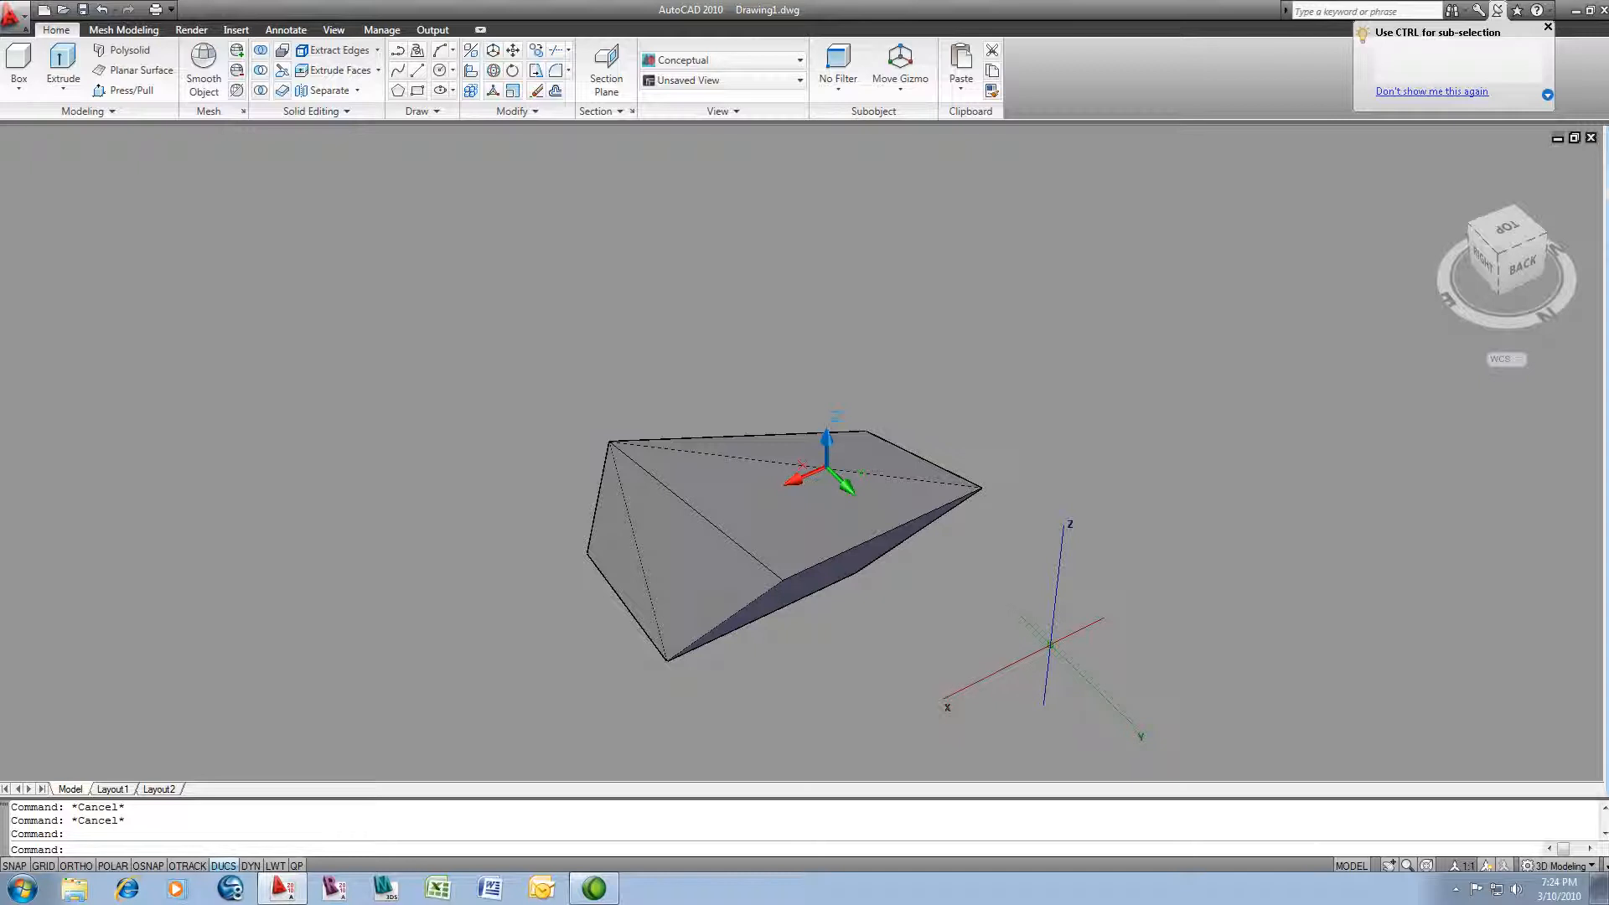
Turn off axis labels in the standard crosshairs in the 3D modeling options and apply the change
right_click(967, 820)
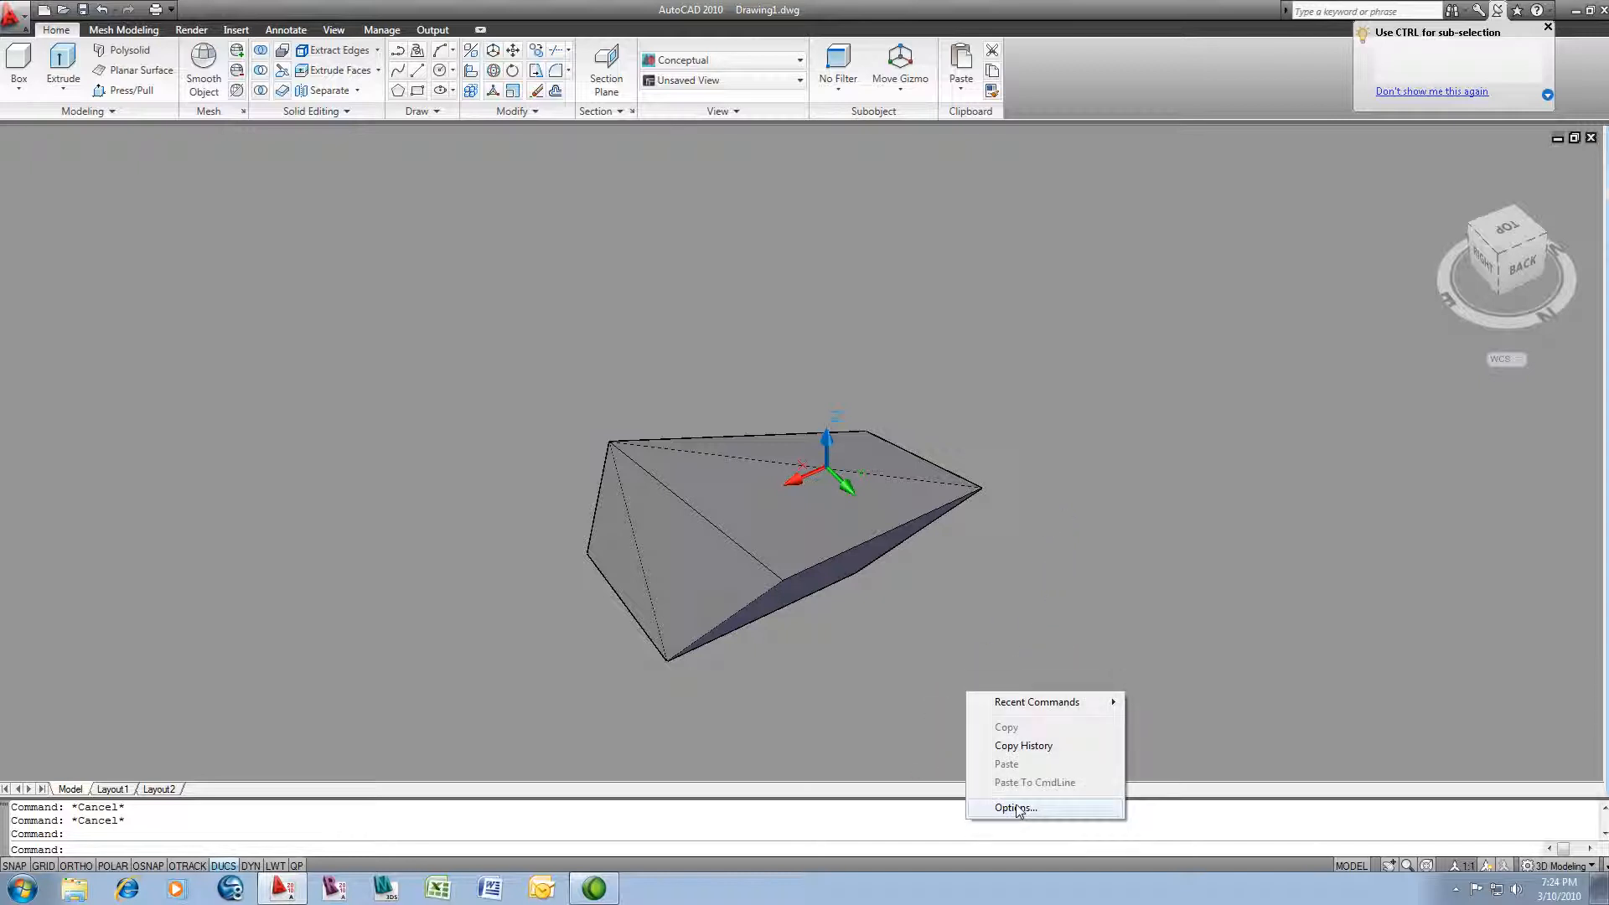
click(1015, 808)
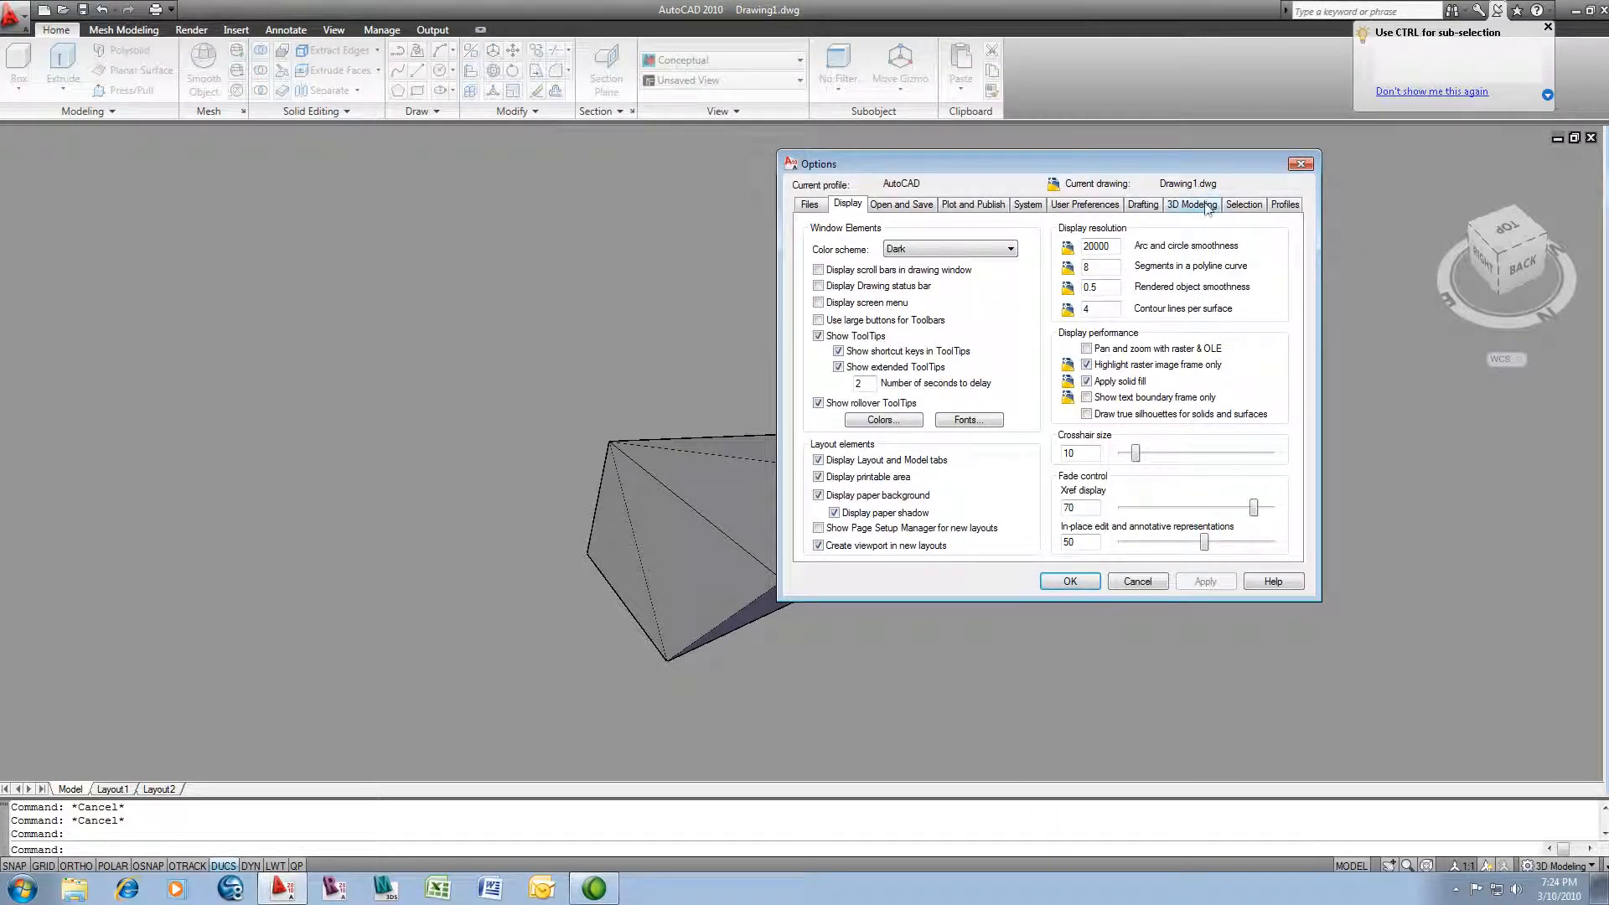
click(1188, 206)
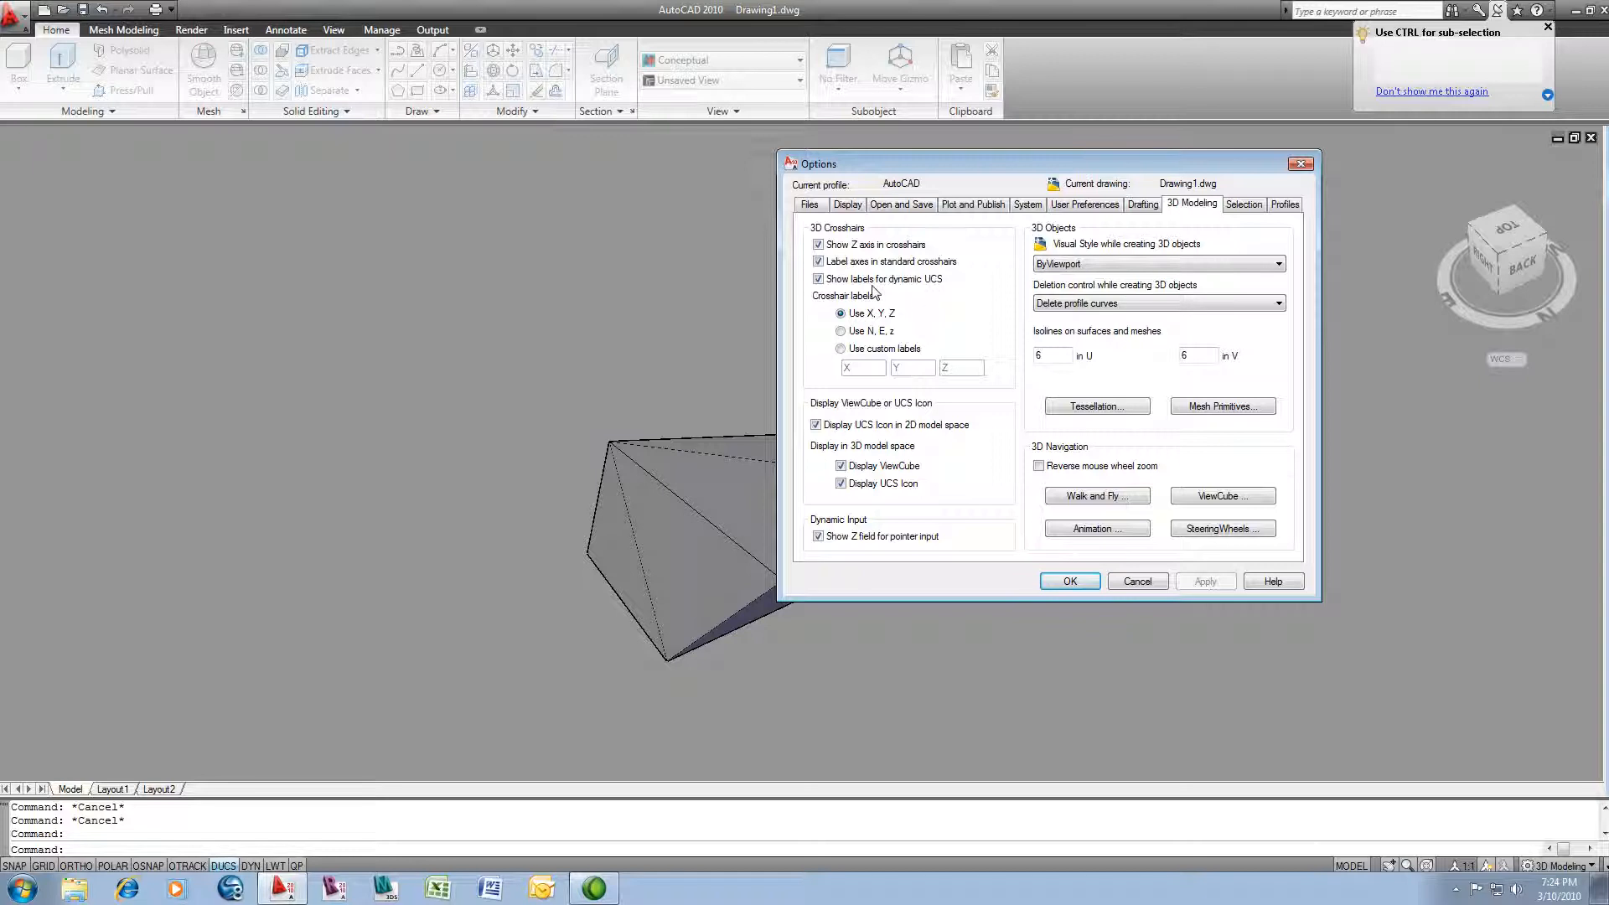
click(818, 262)
click(1079, 586)
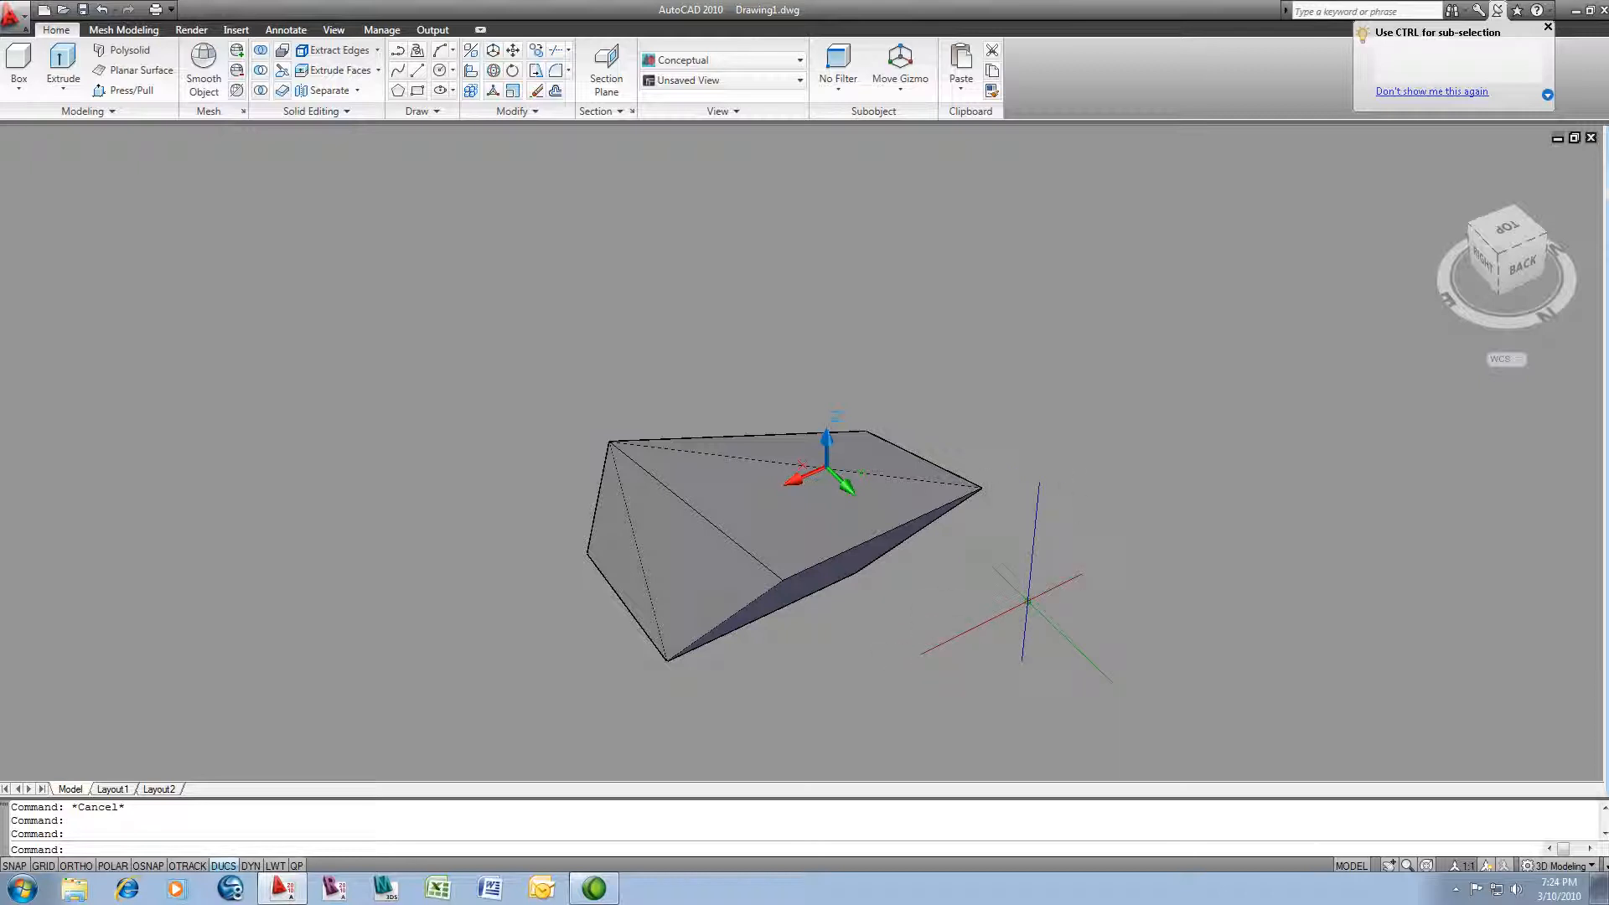
Set the CURSORSIZE system variable to 100
text(cursorsize)
key(Return)
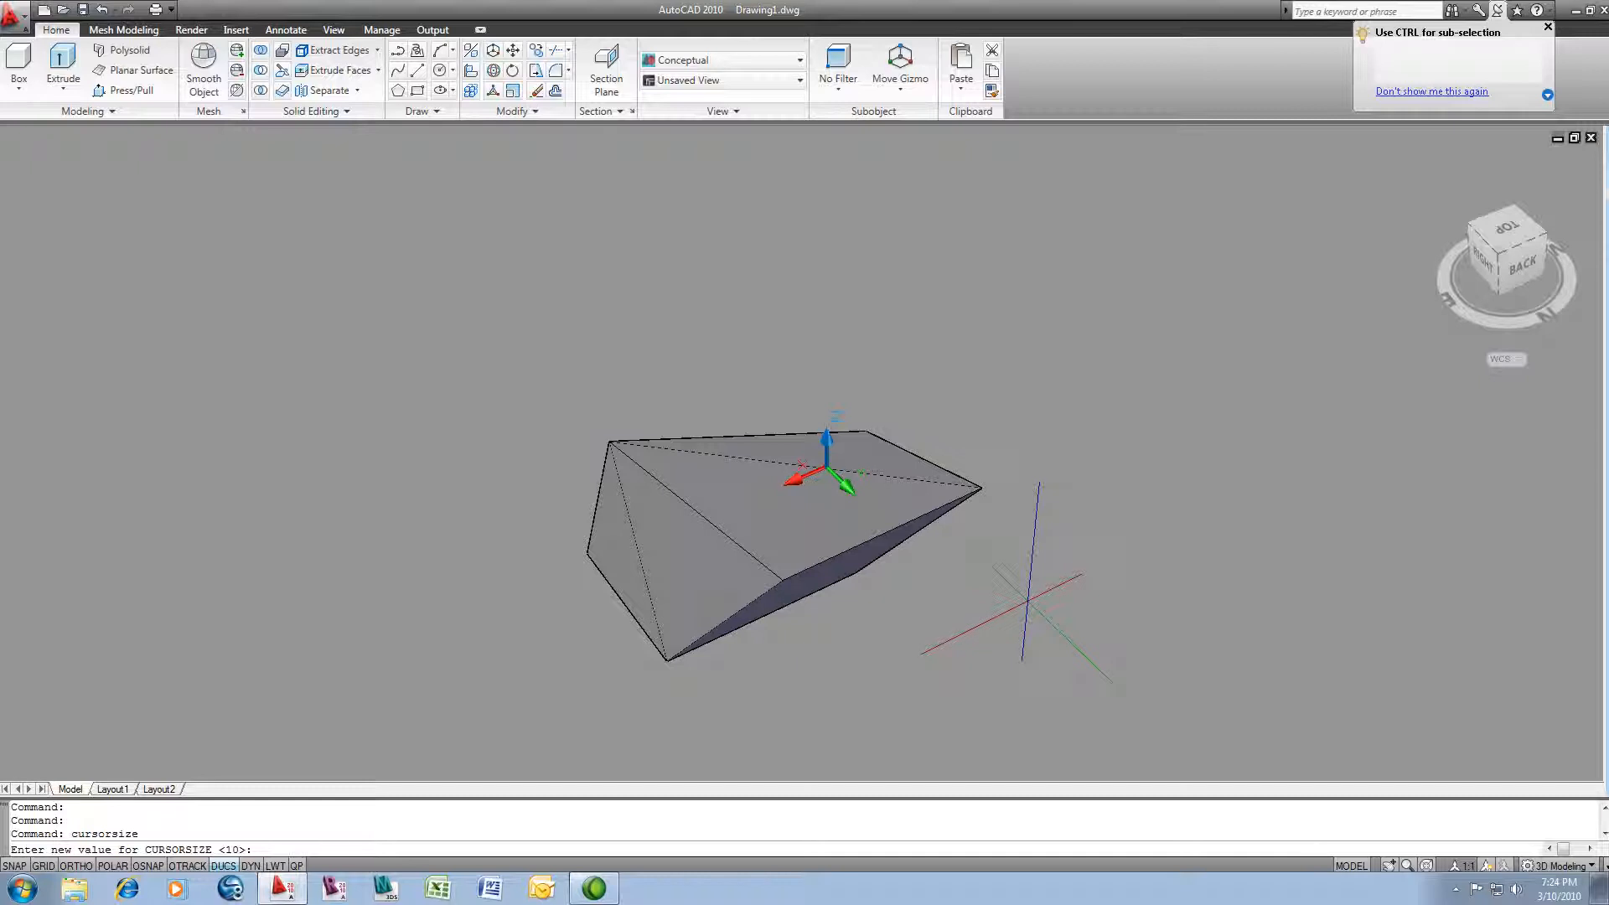
text(100)
key(Return)
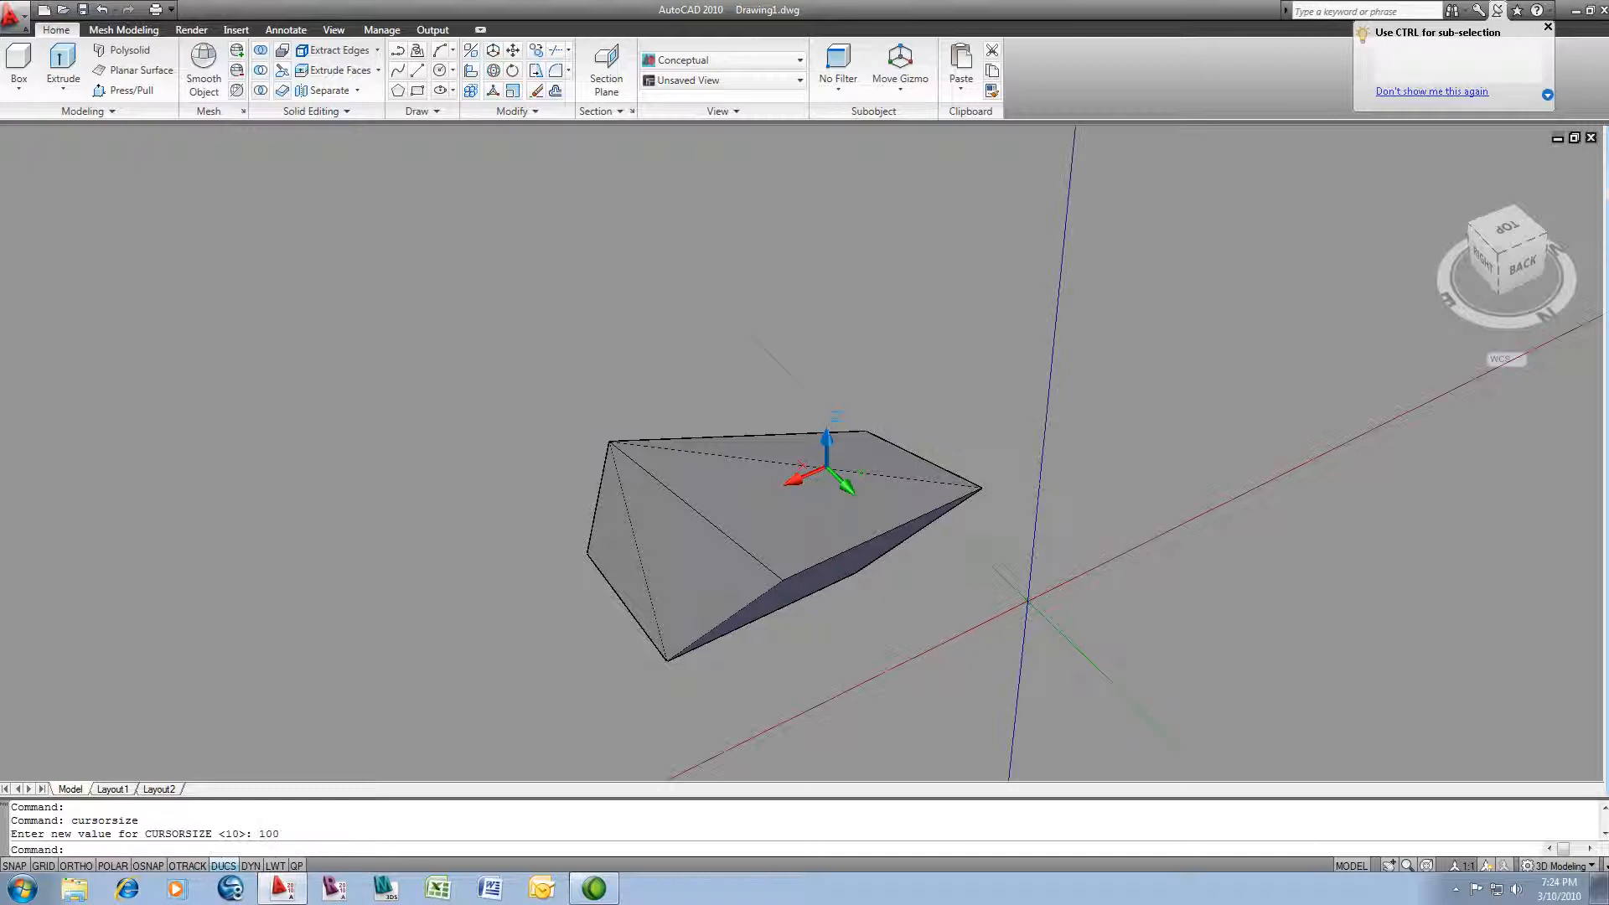
scroll(1027, 599, down, 2)
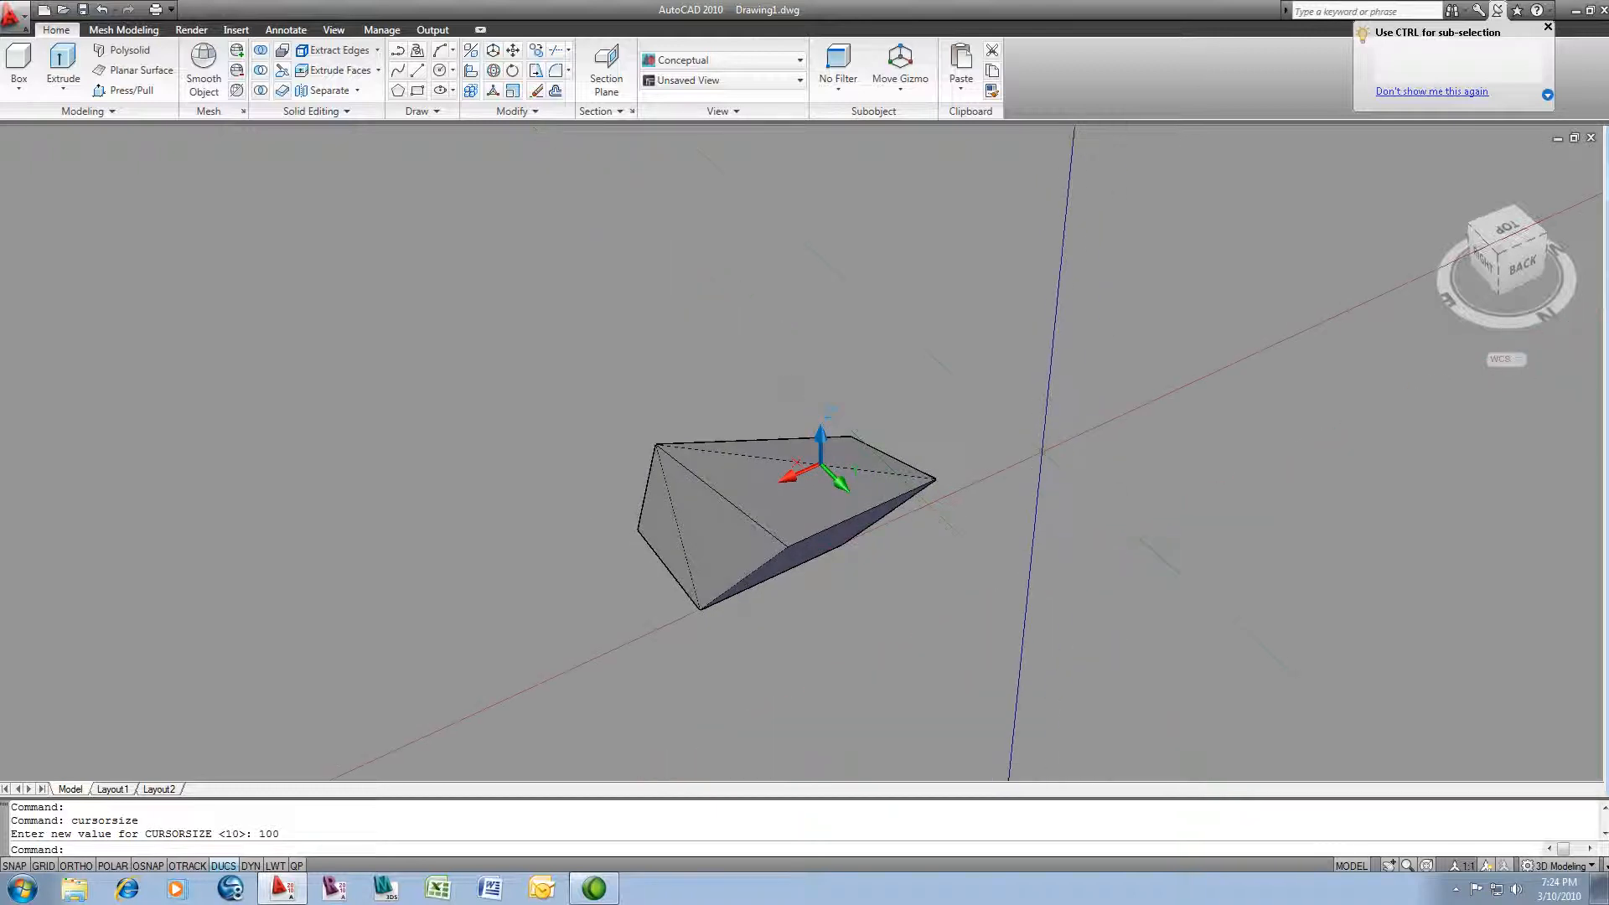
mouse_move(942, 575)
shift+middle_down()
mouse_move(984, 556)
mouse_move(977, 579)
mouse_move(984, 531)
mouse_move(1006, 520)
mouse_move(963, 553)
shift+middle_up()
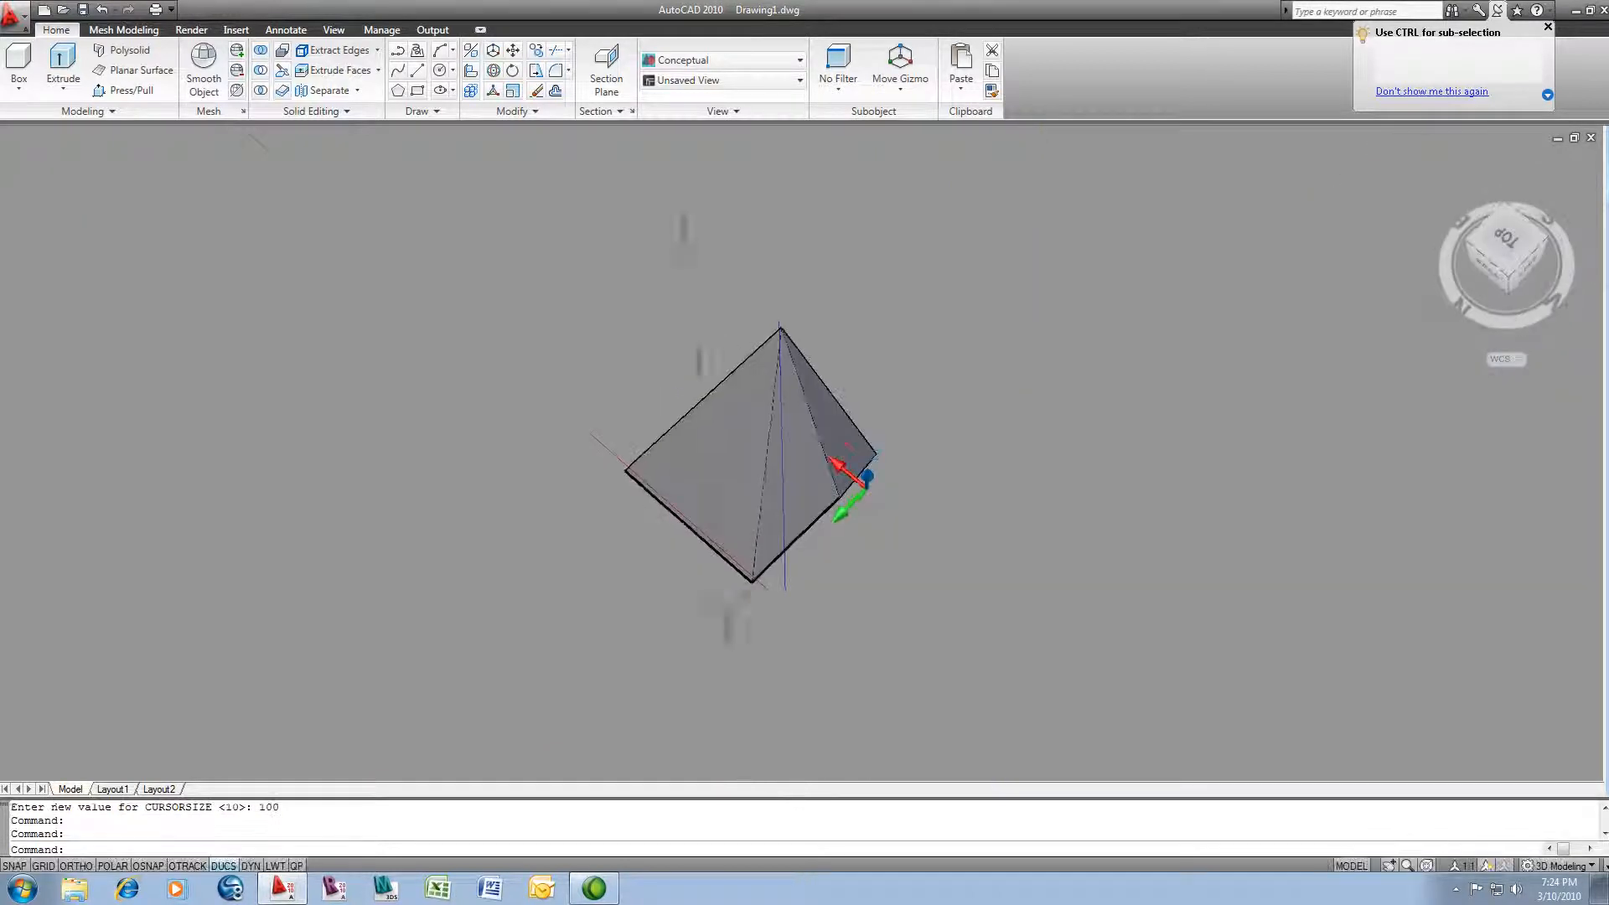
shift+middle_drag(827, 669, 740, 629)
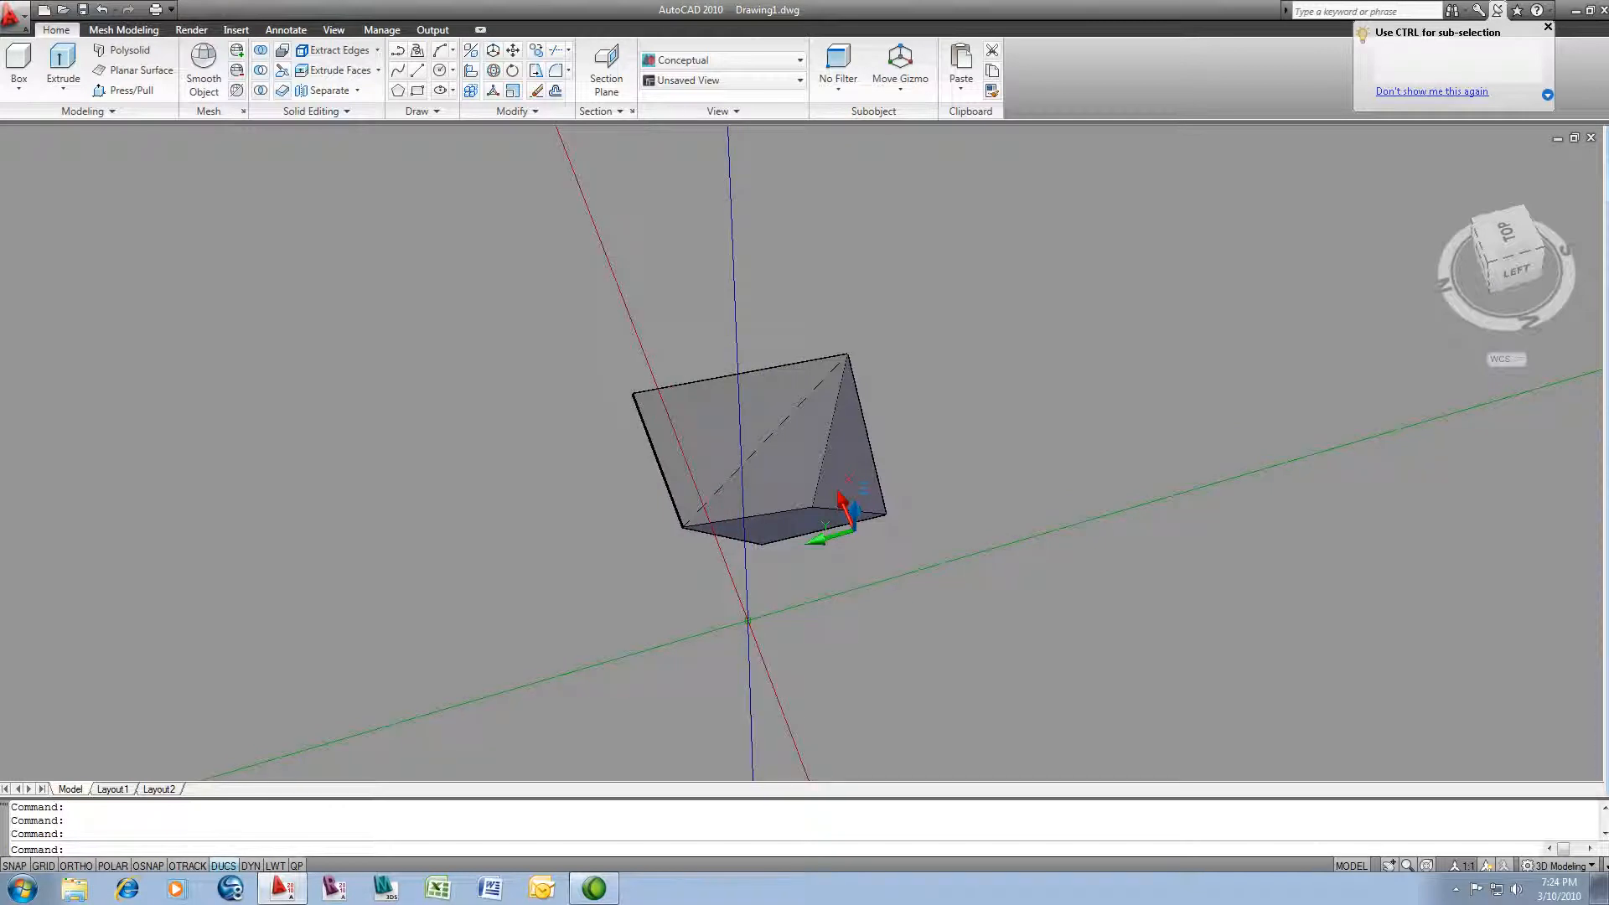